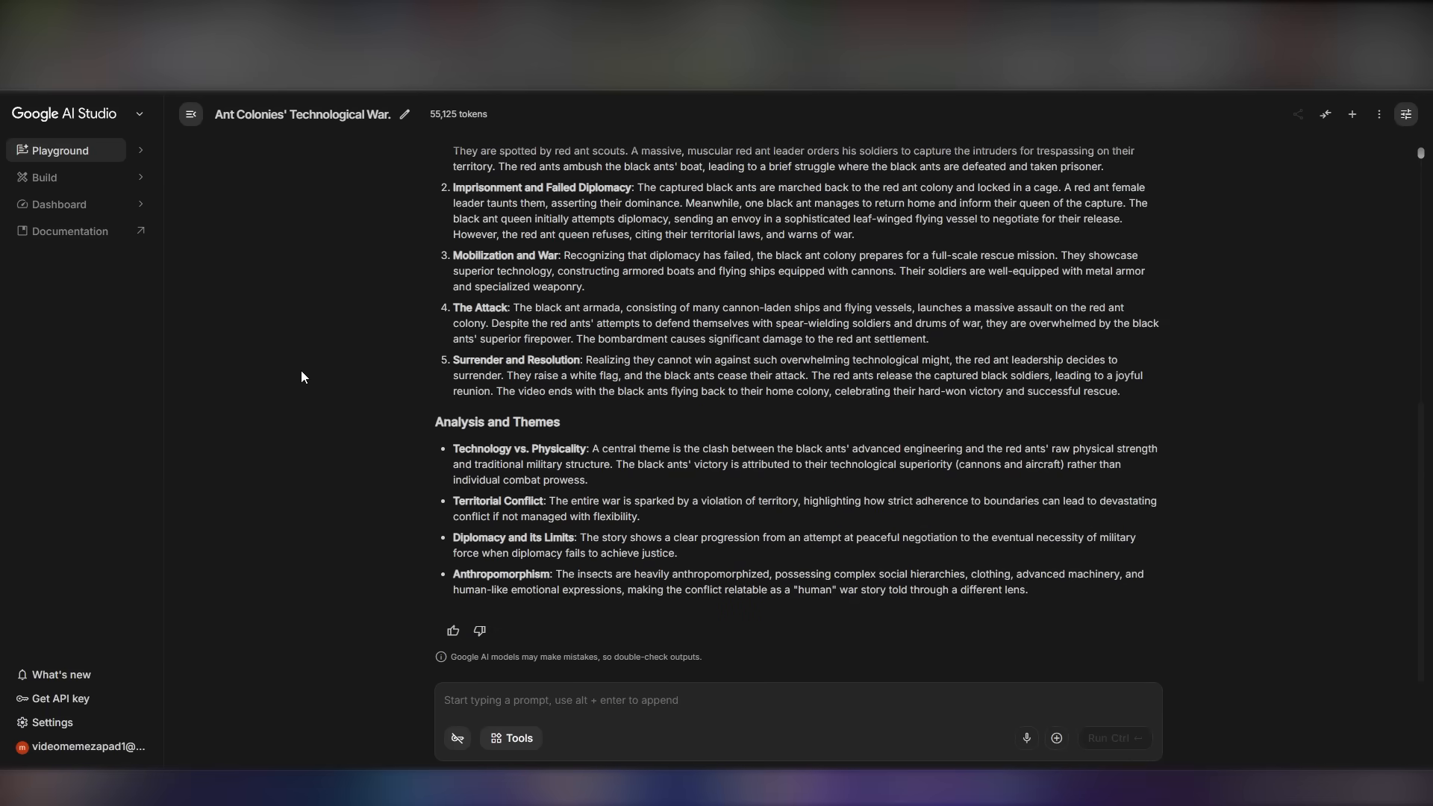
Ask the model for an exact copy of the video with its own different storyline, about 3 minutes long, keeping the example's structure
scroll(301, 370, up, 3)
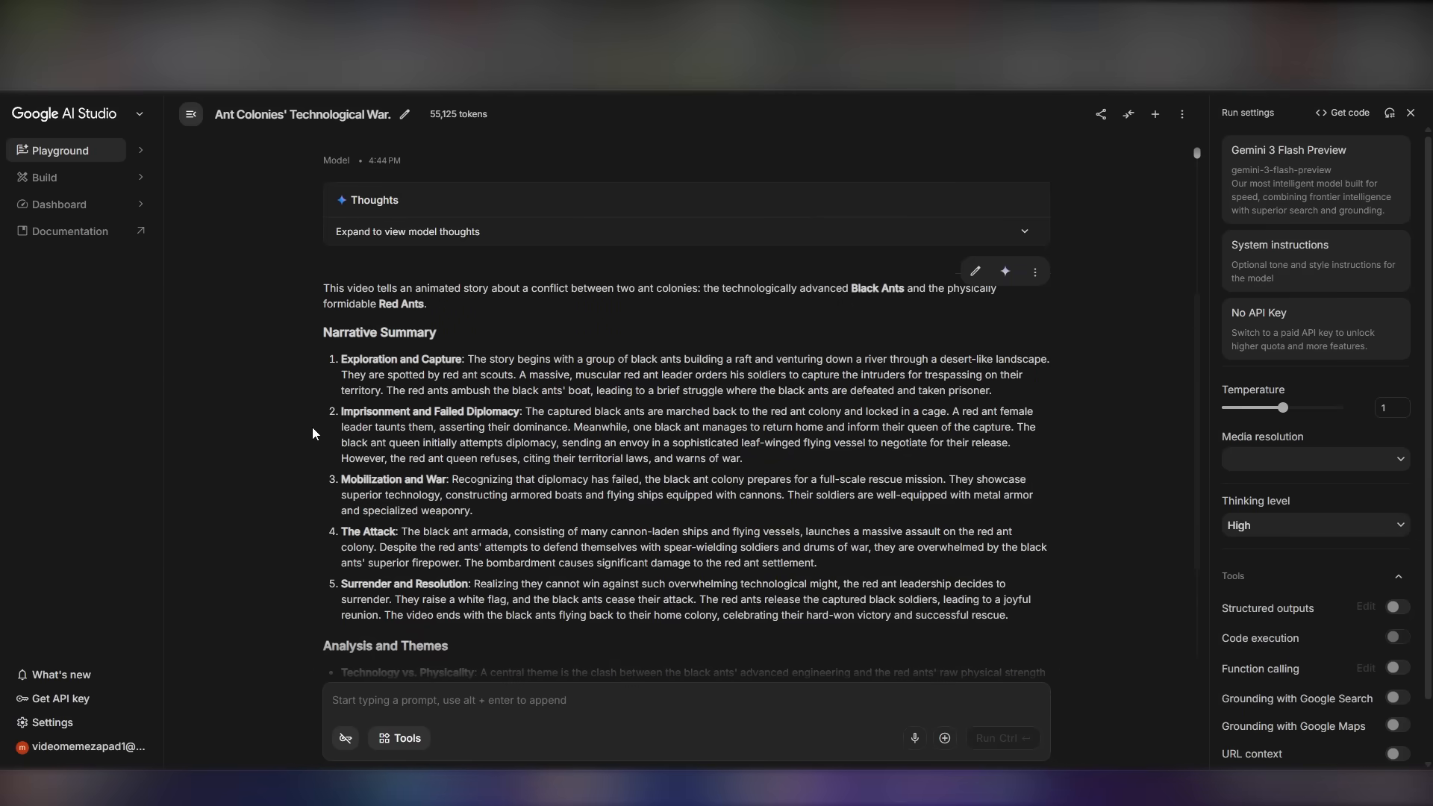
scroll(309, 427, down, 4)
click(545, 701)
text(I need to make an exact copy of this video, but with a different storyline, about 3 minutes long. Please write your own storyline, but keep the video structure the same as in the example.)
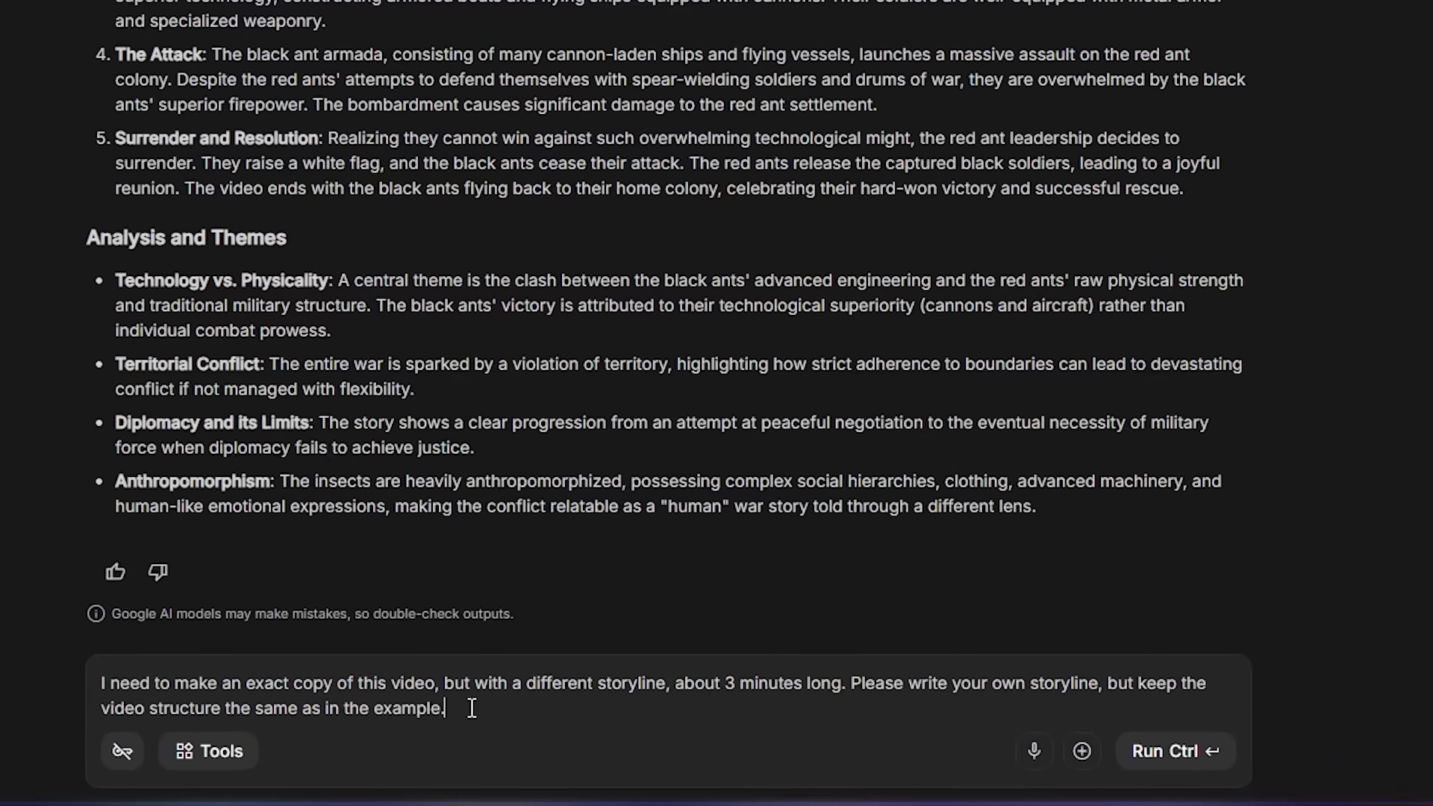
drag(475, 705, 176, 694)
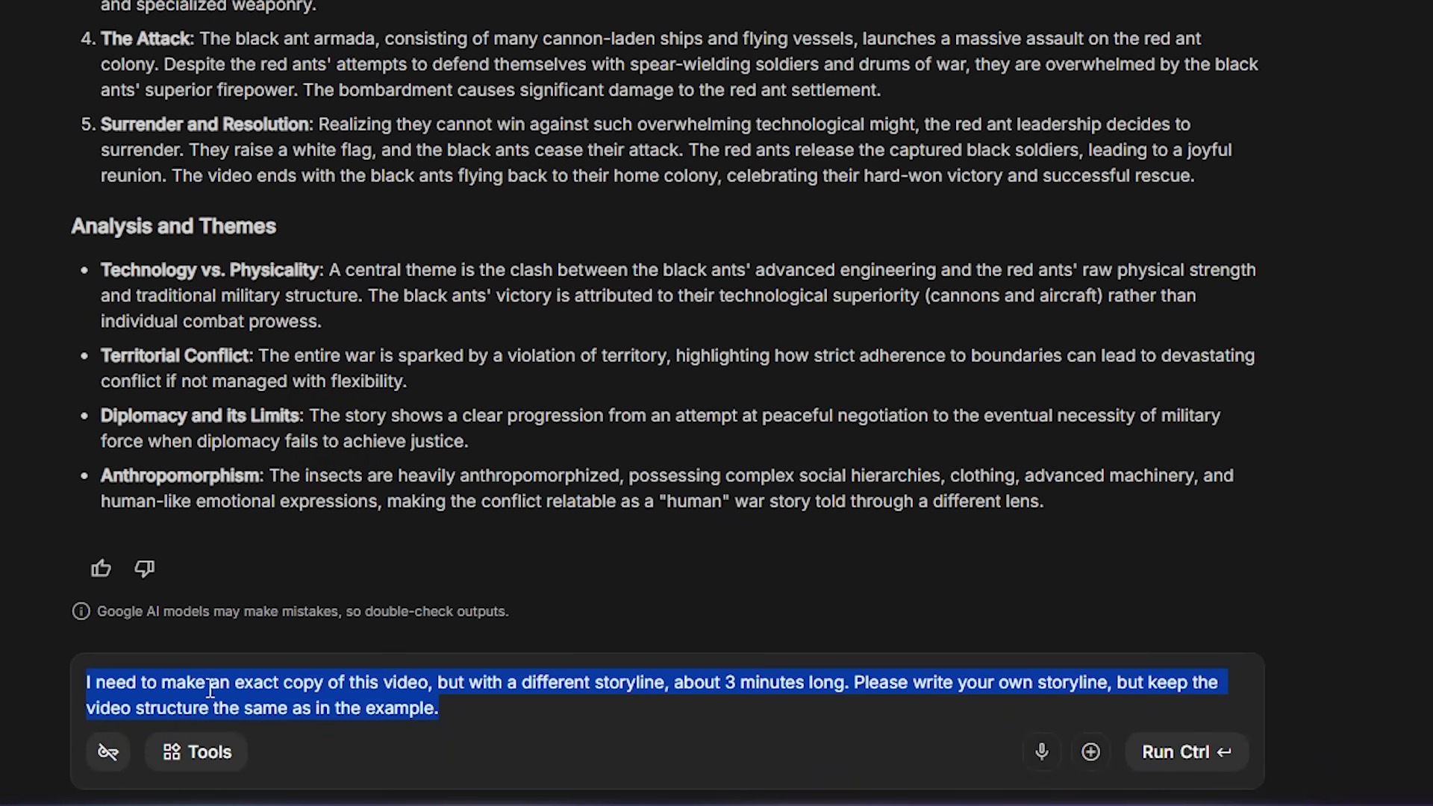
click(471, 705)
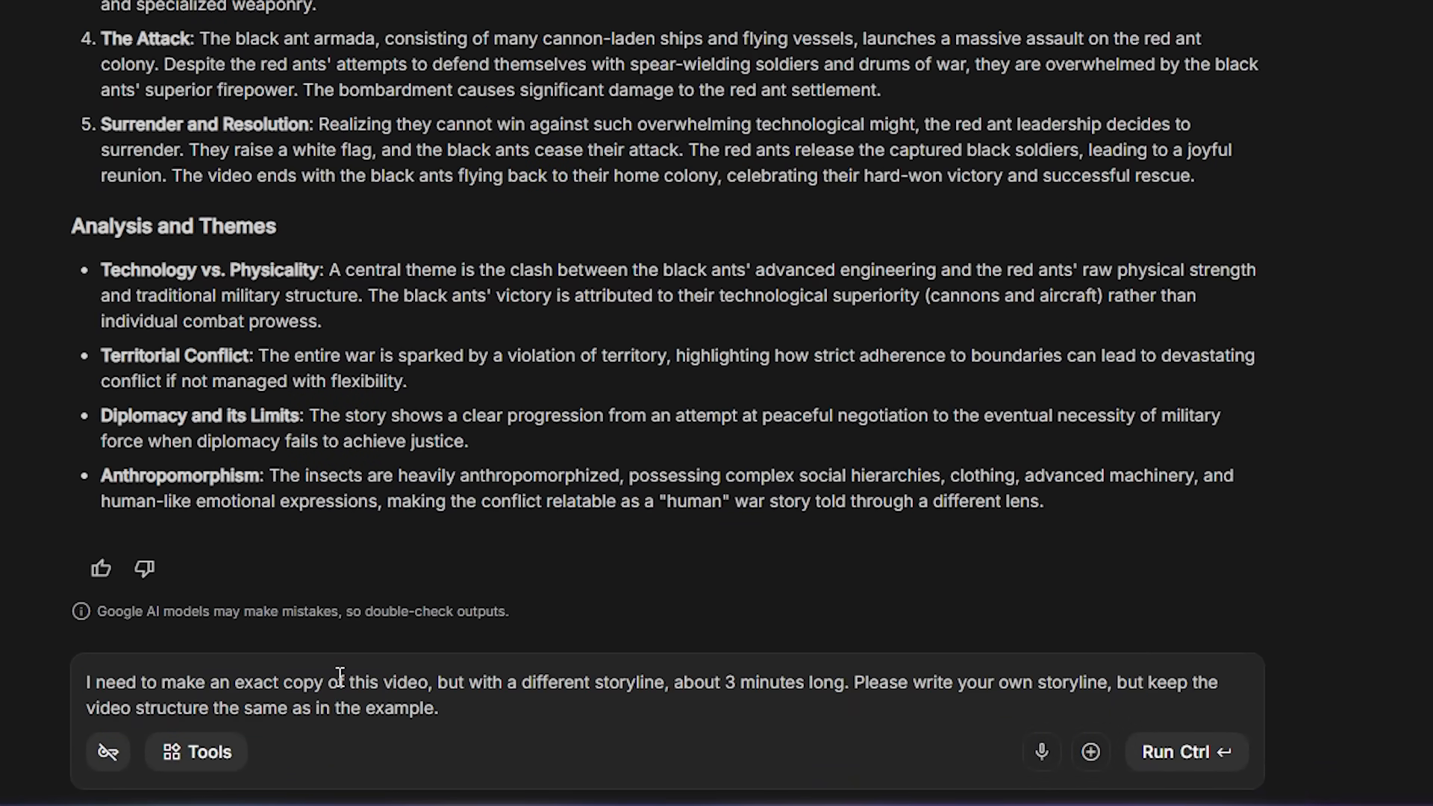
click(1160, 757)
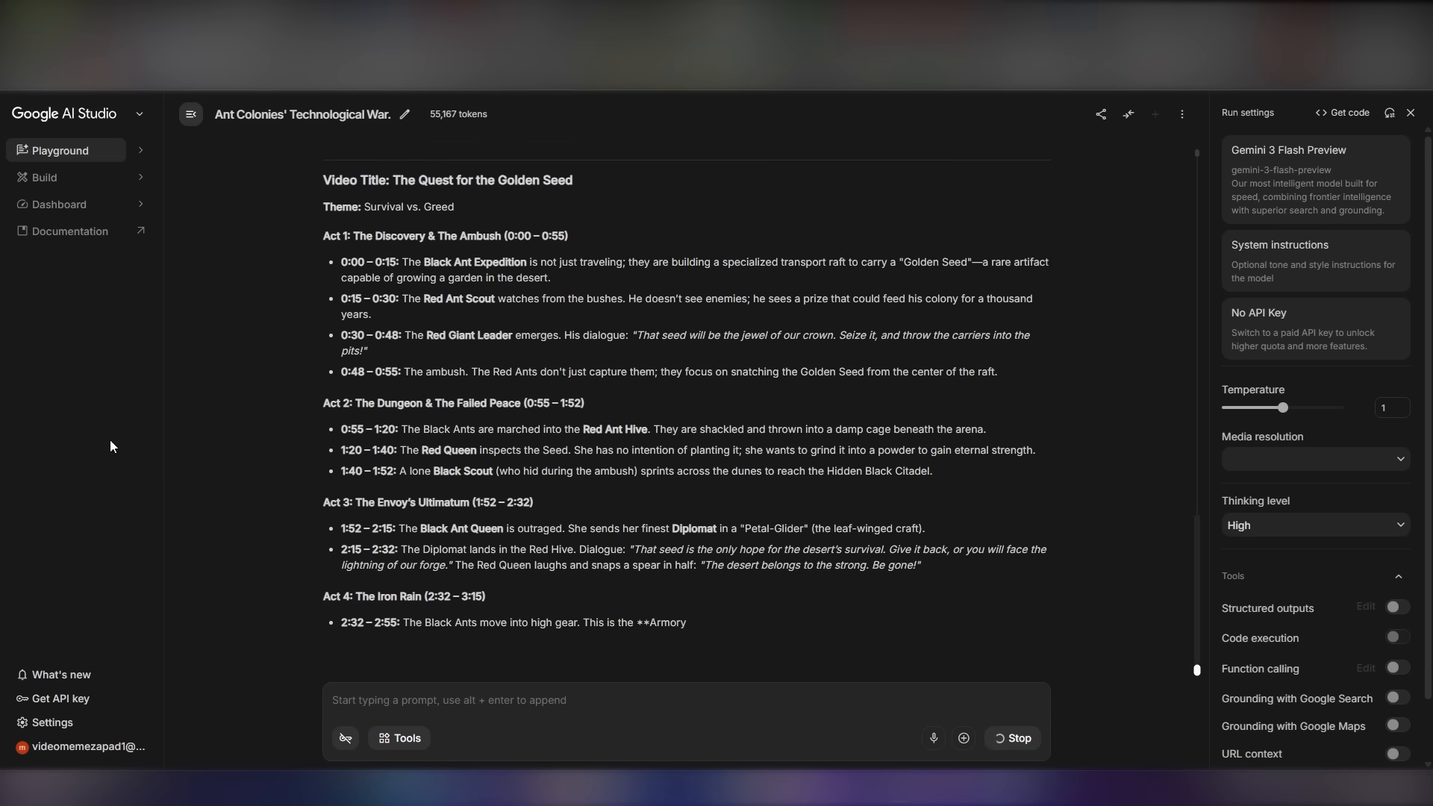
Ask the model to write the first prompt for creating the first scene, with exactly the same graphics
scroll(244, 540, up, 15)
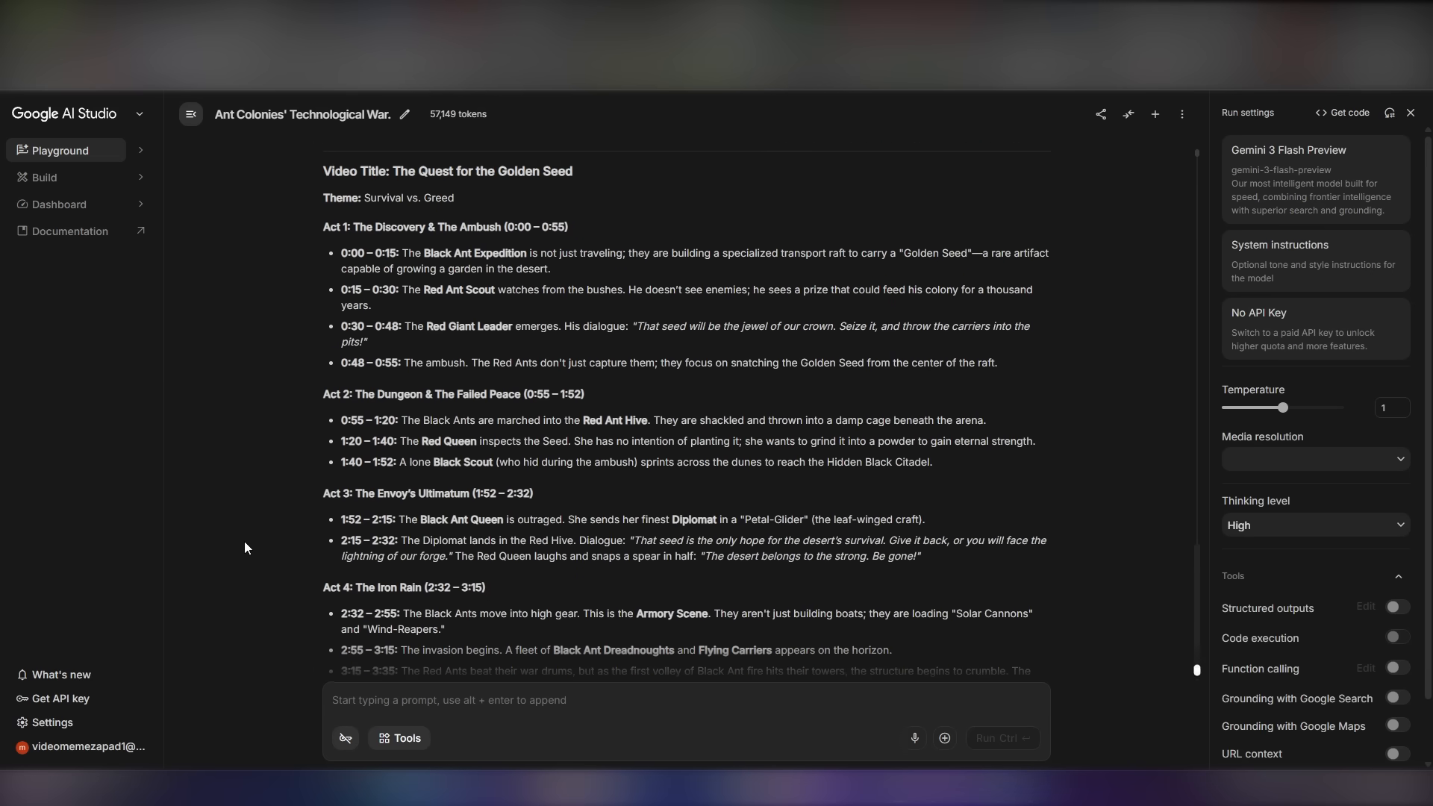
drag(320, 157, 928, 604)
text(Now write me the first prompt for creating the first scene, with exactly the same graphics)
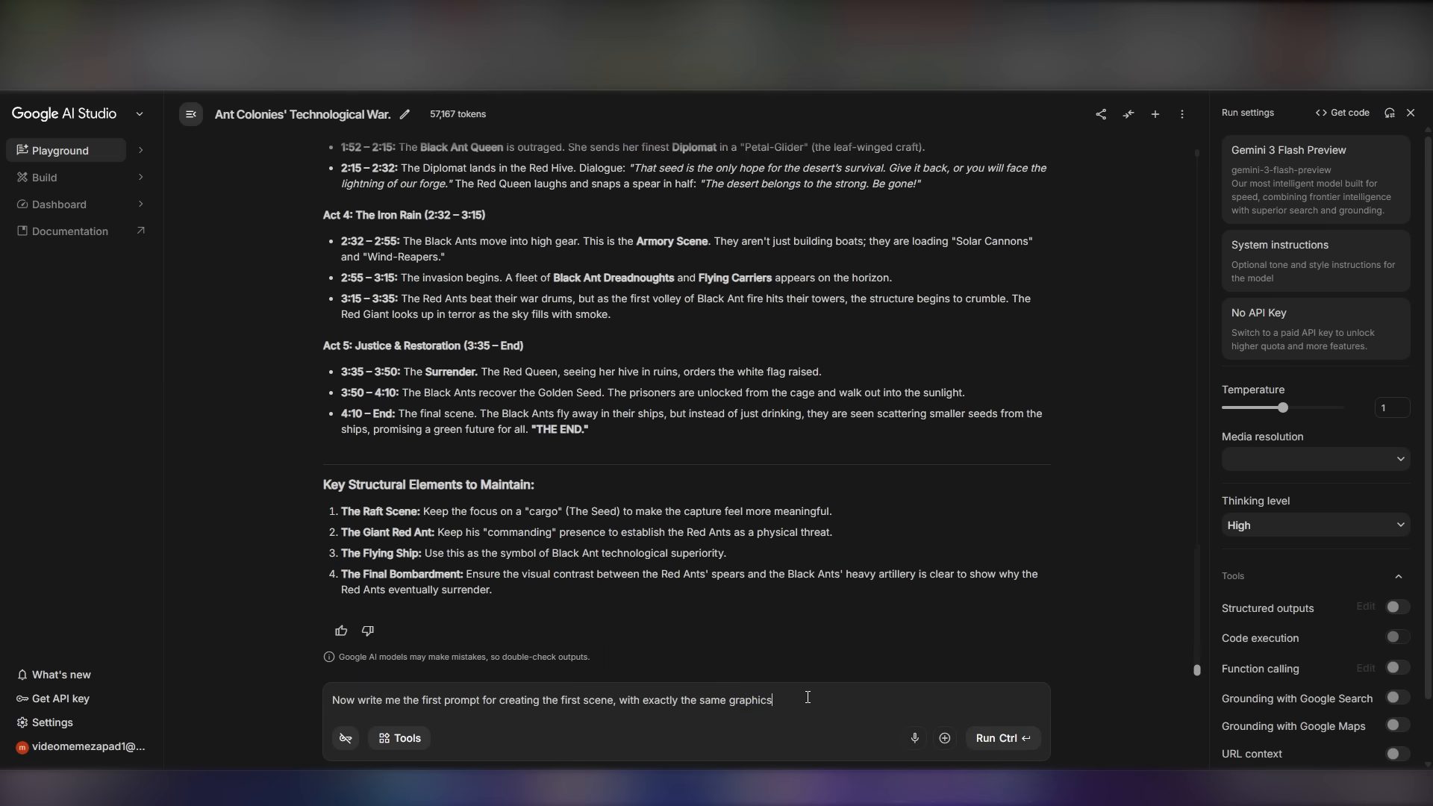
drag(808, 697, 312, 702)
click(813, 700)
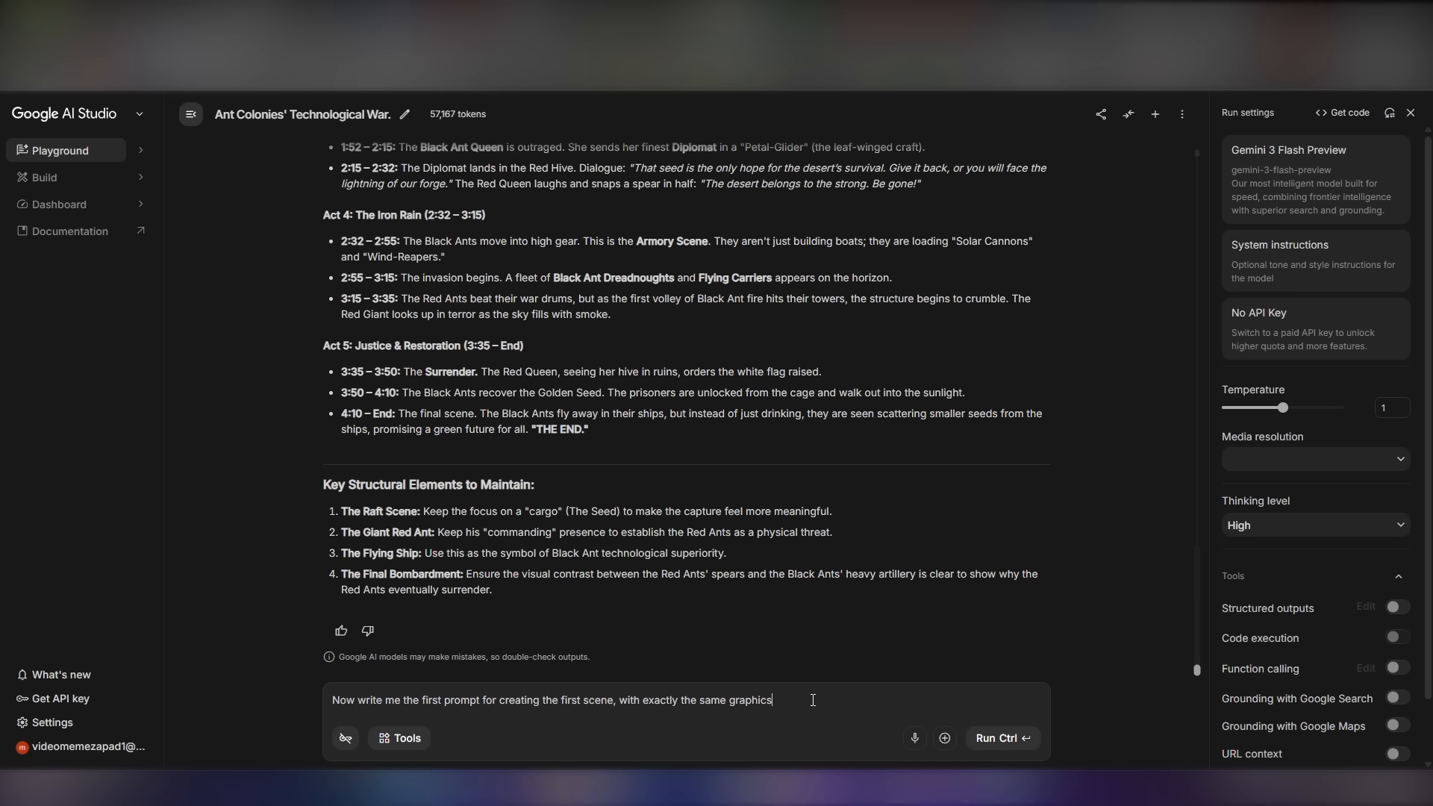
click(1003, 746)
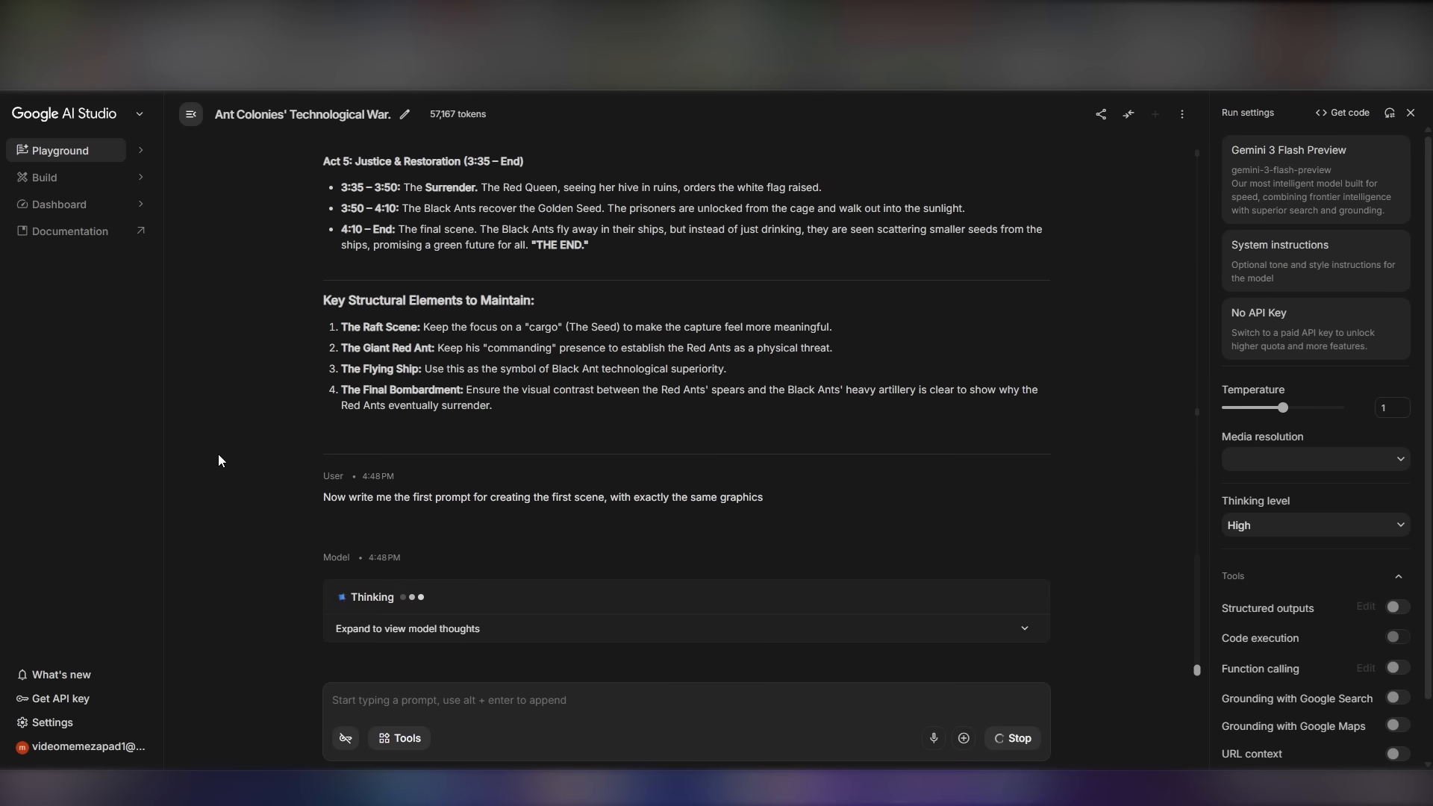
Copy the first scene prompt and switch to Flow, setting up a new project for single 16:9 images with Nano Banana Pro
drag(347, 312, 625, 390)
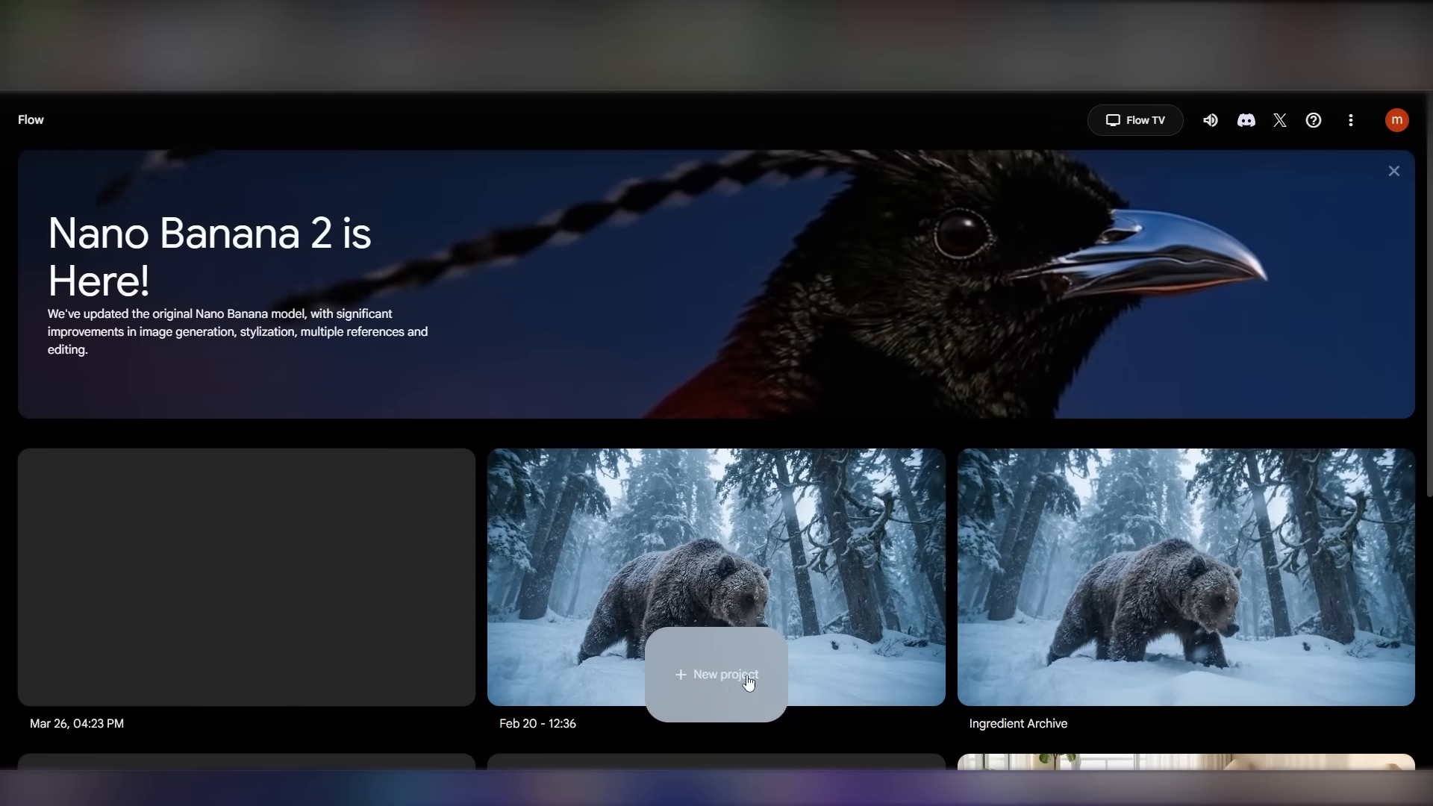
click(714, 682)
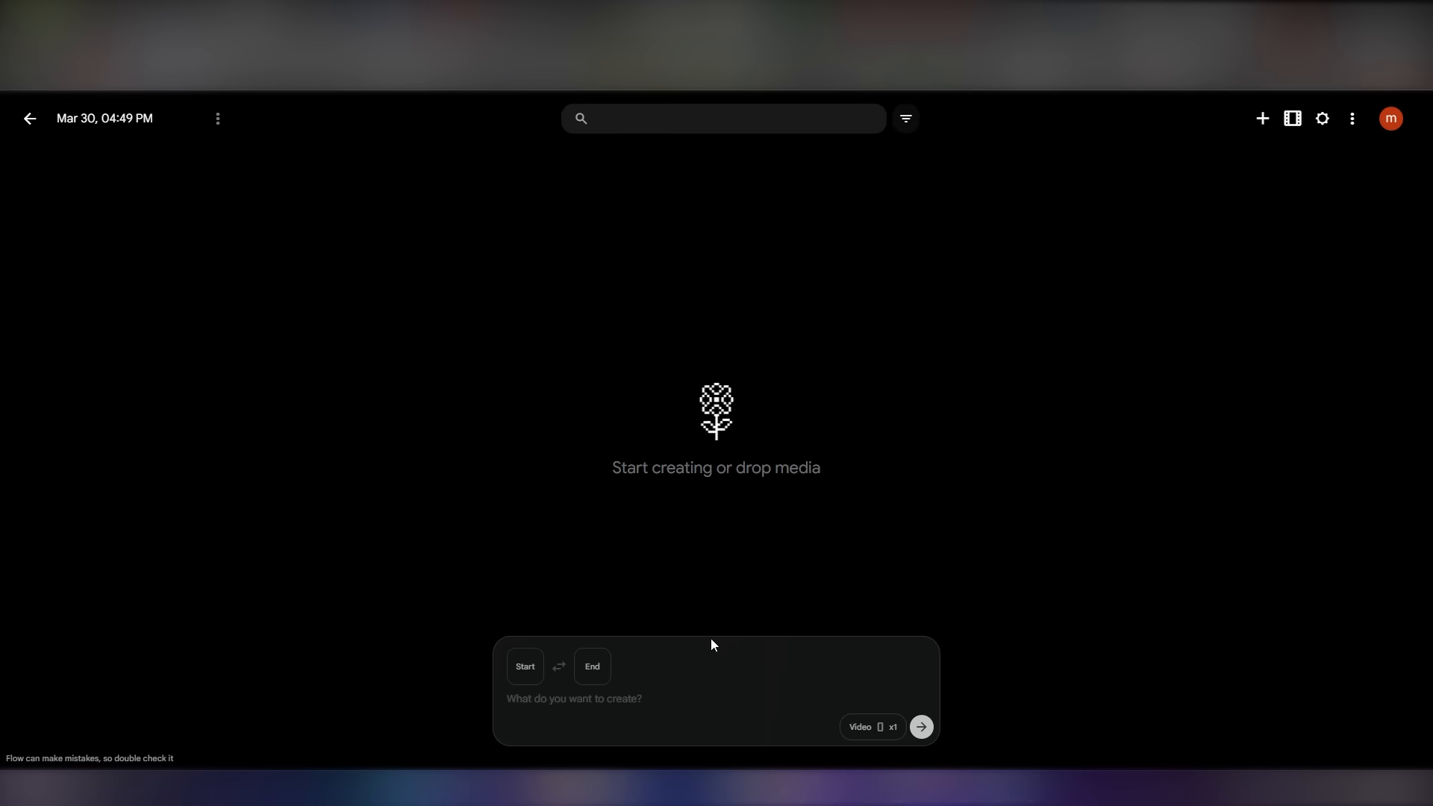
click(871, 726)
click(757, 550)
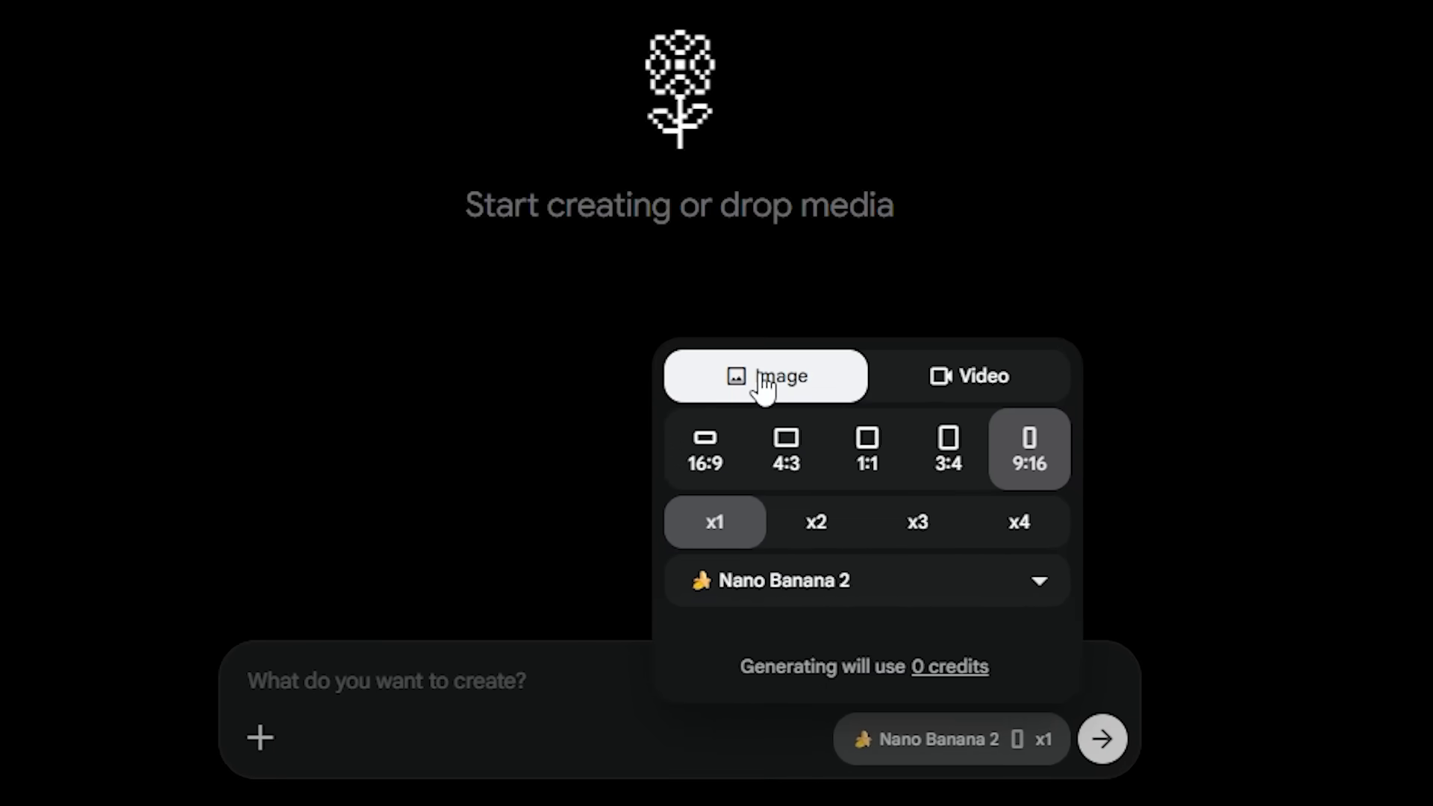
click(703, 451)
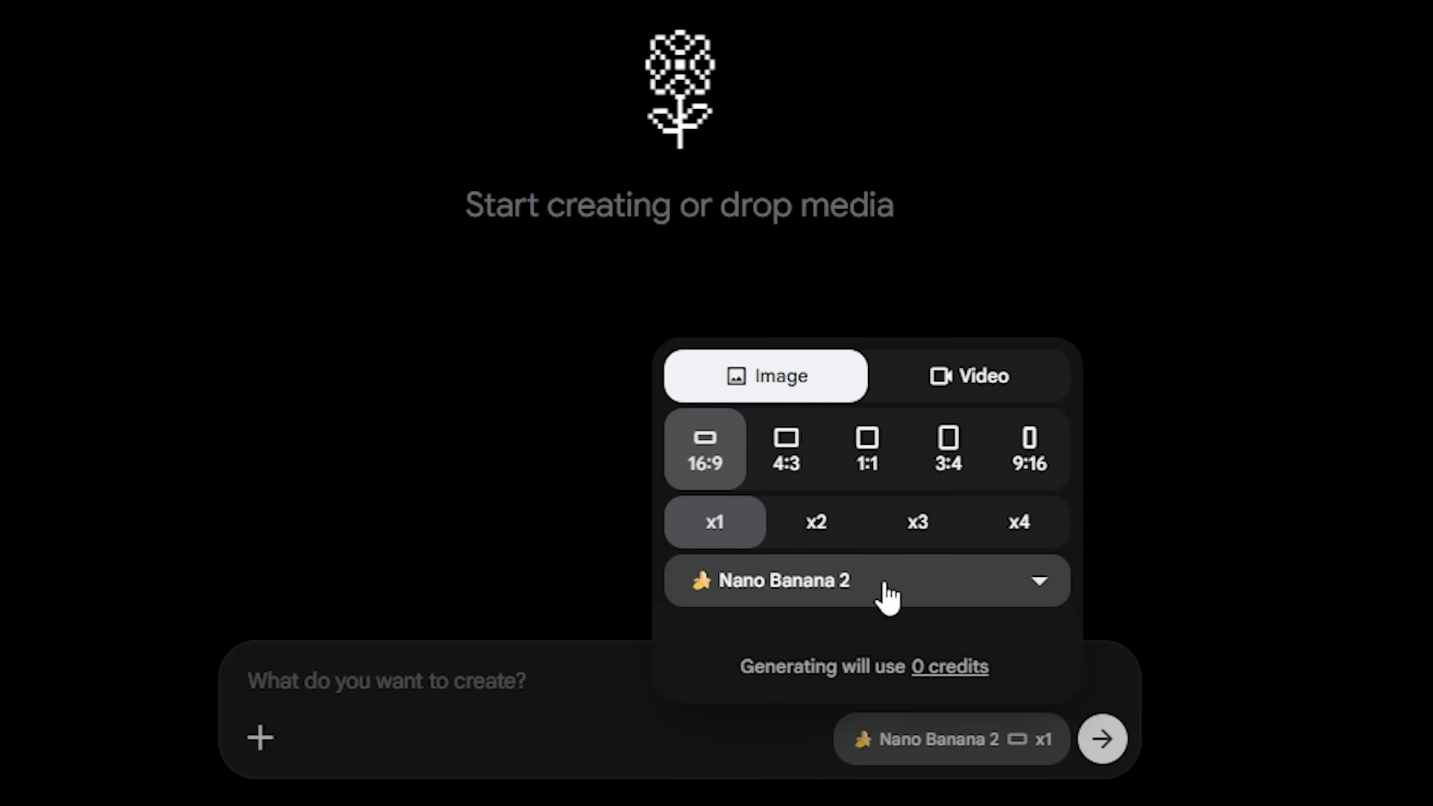
click(911, 579)
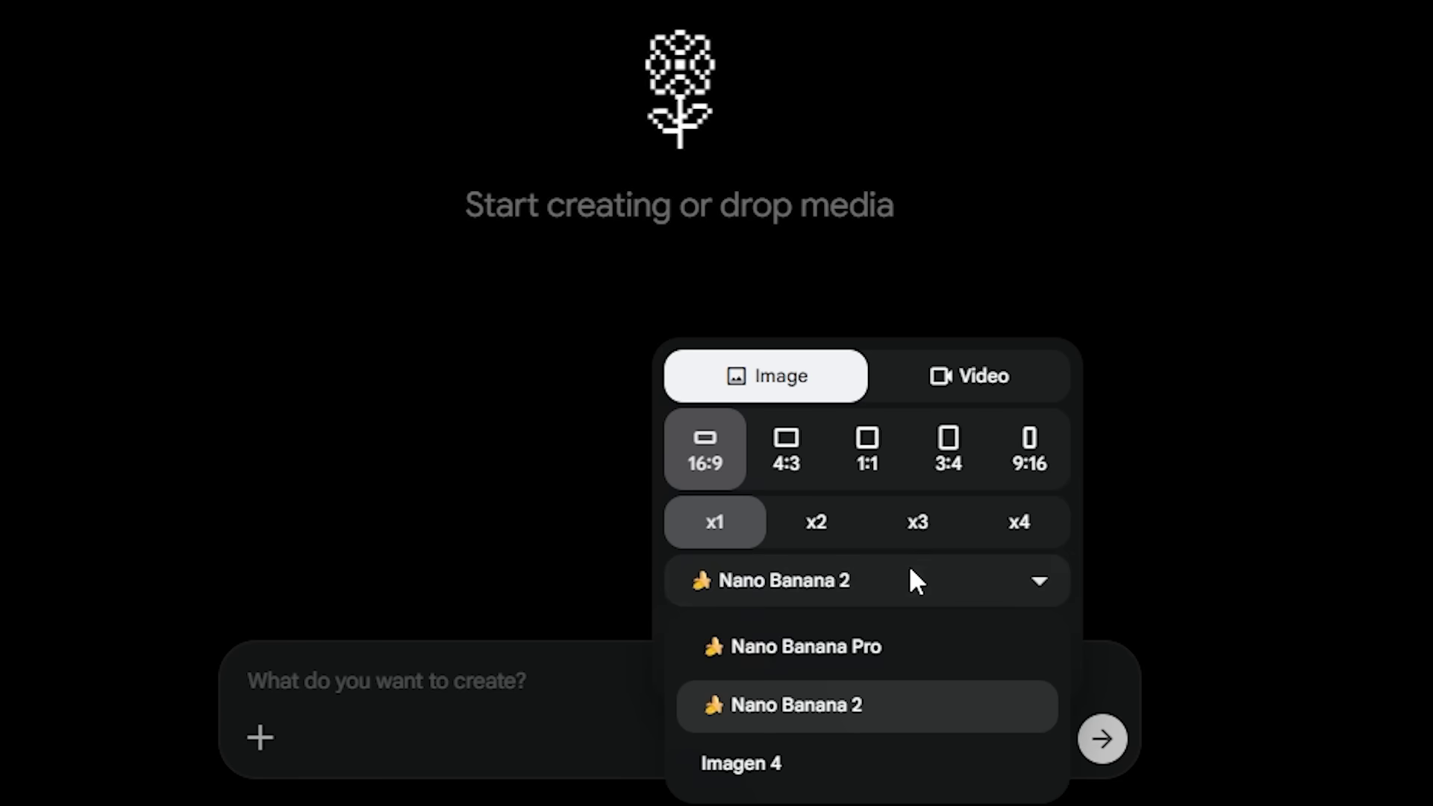
click(796, 660)
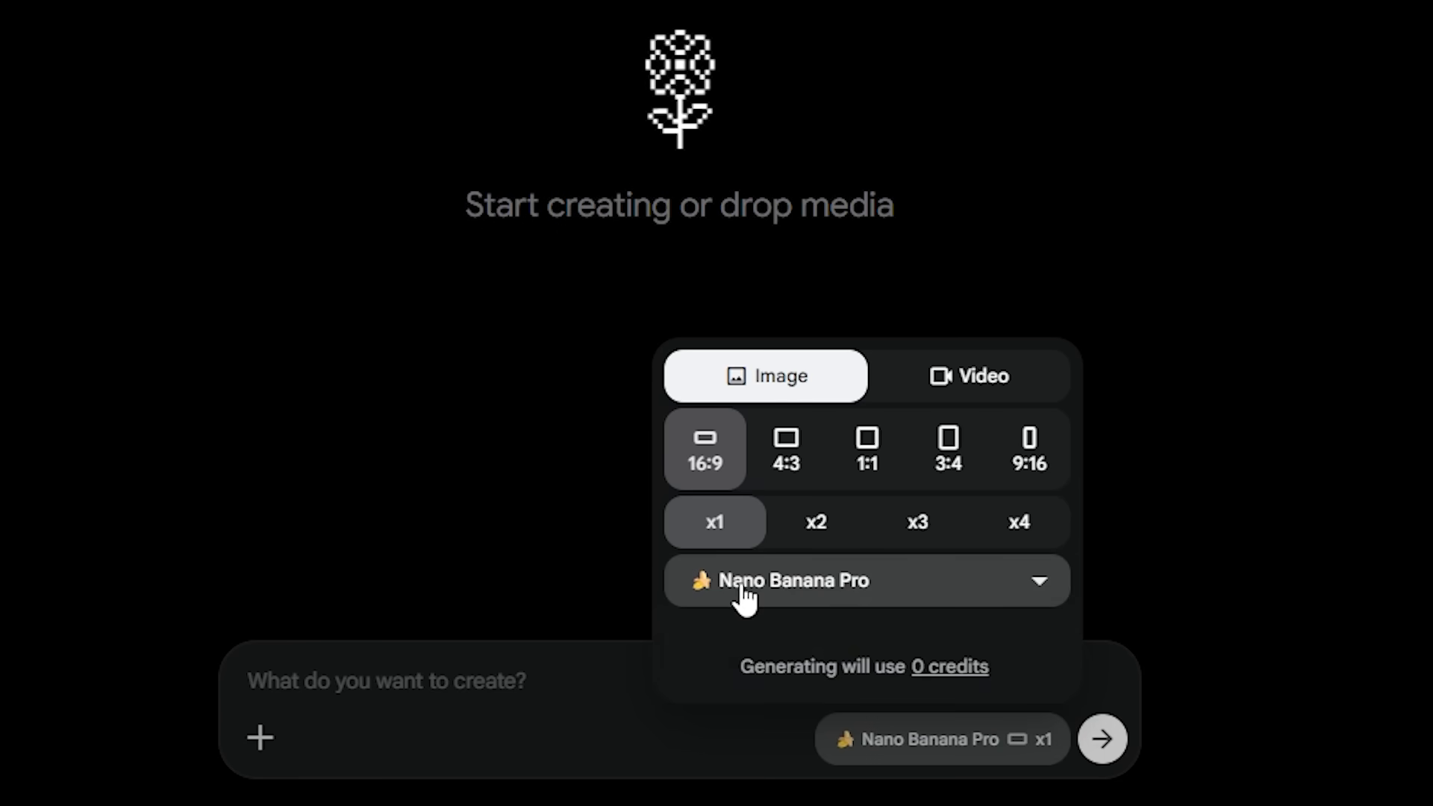
Generate the first scene image from the prompt about six black ants weaving a raft for the glowing Golden Seed
click(512, 663)
text(A cinematic 3D macro animation, photorealistic style, 8k resolution. A group of six large, highly detailed black ants with shiny, segmented chitin exoskeletons working together on a dry, cracked-earth riverbank. They are using their mandibles to weave thick, rope-like dried grass fibers into a sturdy, basket-style transport raft. In the center of the raft, one ant is carefully securing a large, glowing amber-colored "Golden Seed" that emits a soft internal light. The background features a shallow, clear river with realistic water ripples and reflections, flanked by sun-drenched canyon walls and sparse green acacia trees under a bright midday desert sun. Macro lens perspective with a shallow depth of field, high-fidelity textures on the mud and ants, ray-traced shadows, and vibrant natural lighting. Unreal Engine 5 render style.)
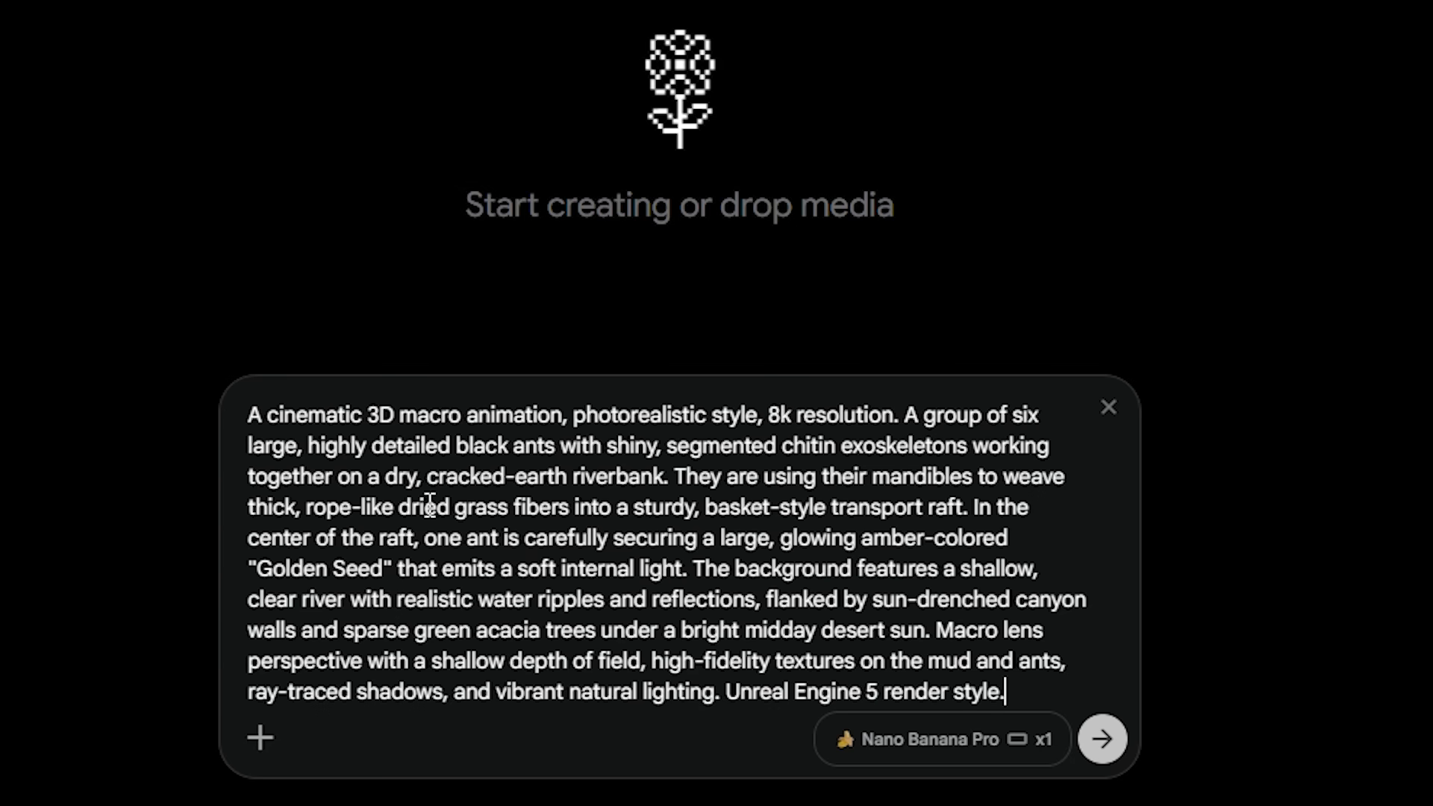
key(Return)
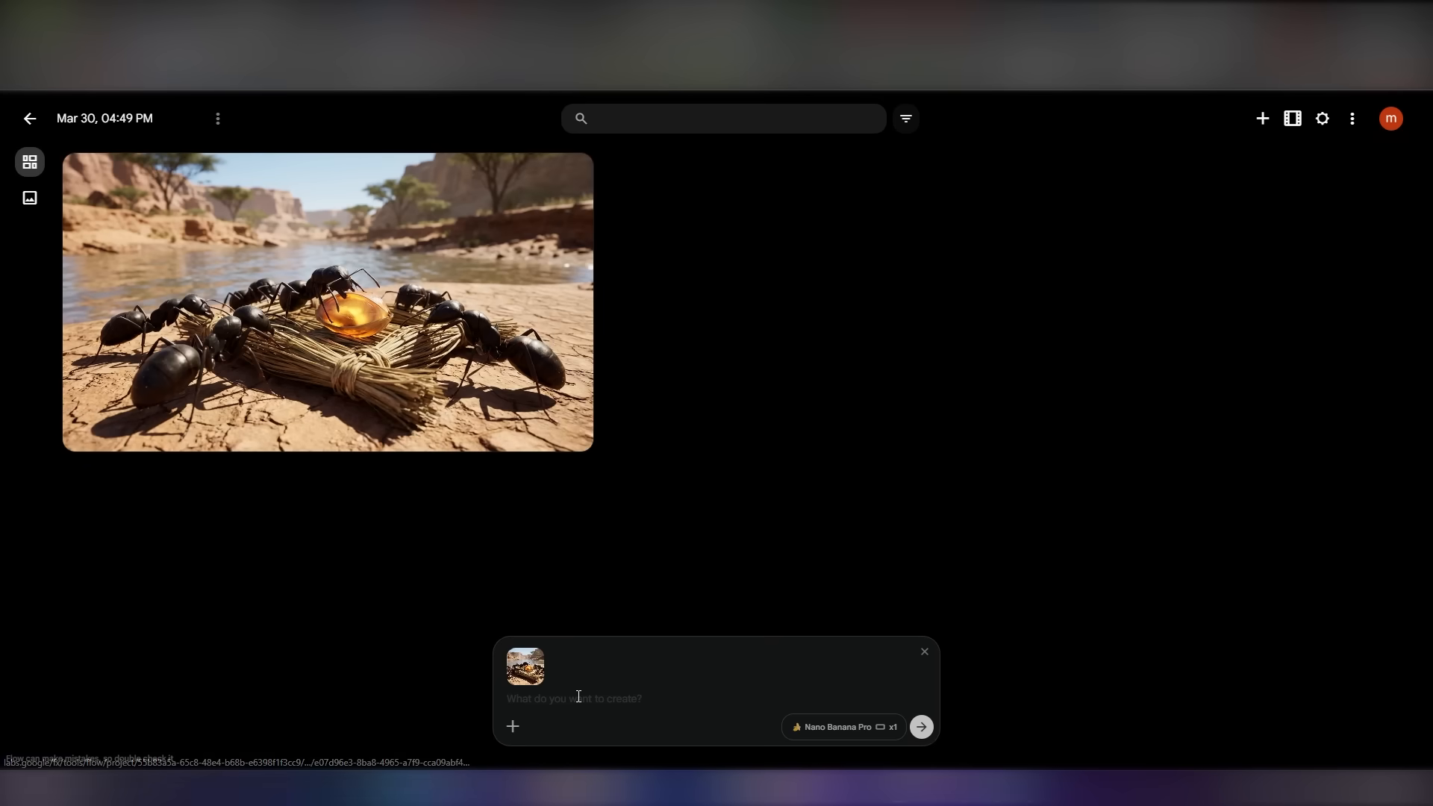
Generate the second scene image from the Red Ant Scout hiding prompt, using the raft image as reference
text(A cinematic 3D macro close-up, photorealistic style, 8k resolution. A single, menacing Red Ant Scout is hiding behind the vibrant green leaves of a desert bush in the foreground. The red ant has a deep crimson, glossy chitin exoskeleton and sharp, predatory features. Its large, multifaceted black eyes are focused intensely on the river in the background. In the soft-focus background, the group of black ants can be seen navigating their straw raft down the sparkling river, with the bright amber "Golden Seed" glowing intensely in the distance. The lighting is warm and natural, with sunlight filtering through the leaves (subsurface scattering). Shallow depth of field, with the Red Ant's face and the nearby leaves in sharp focus. Ray-traced reflections on the ant's shell. Unreal Engine 5 render style.)
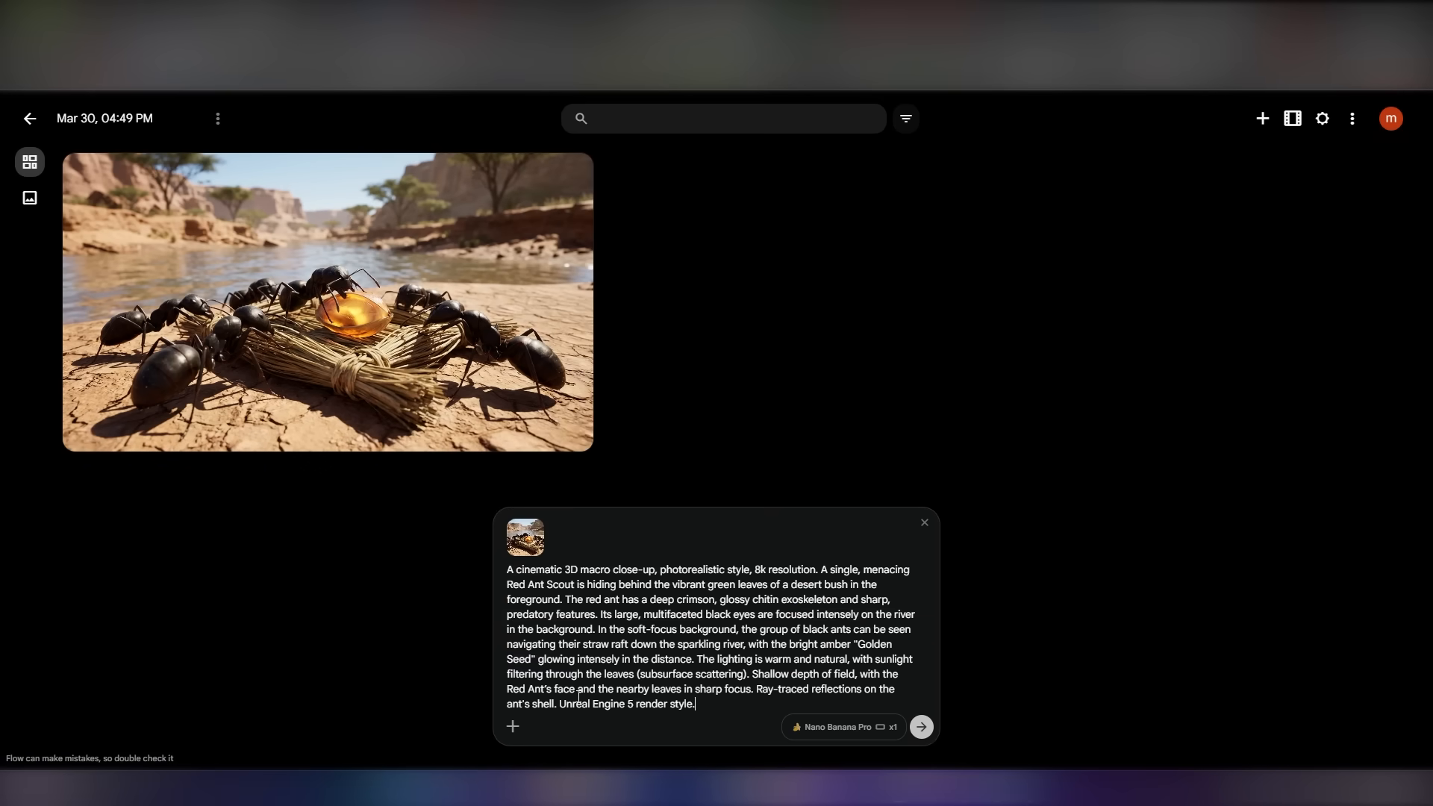
key(Return)
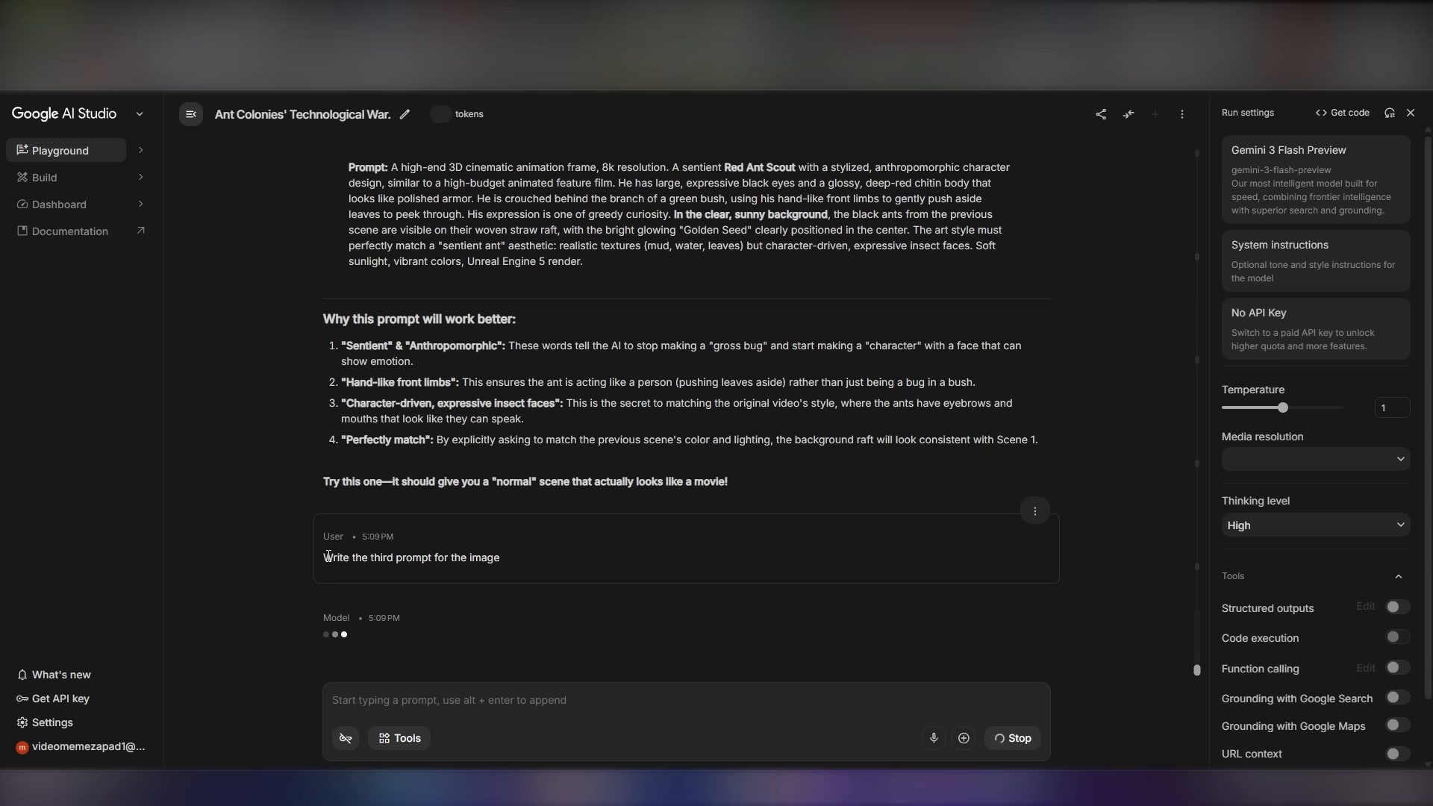
In AI Studio, copy the scene 3 prompt about the Red Ant General from the model's reply
drag(324, 557, 499, 557)
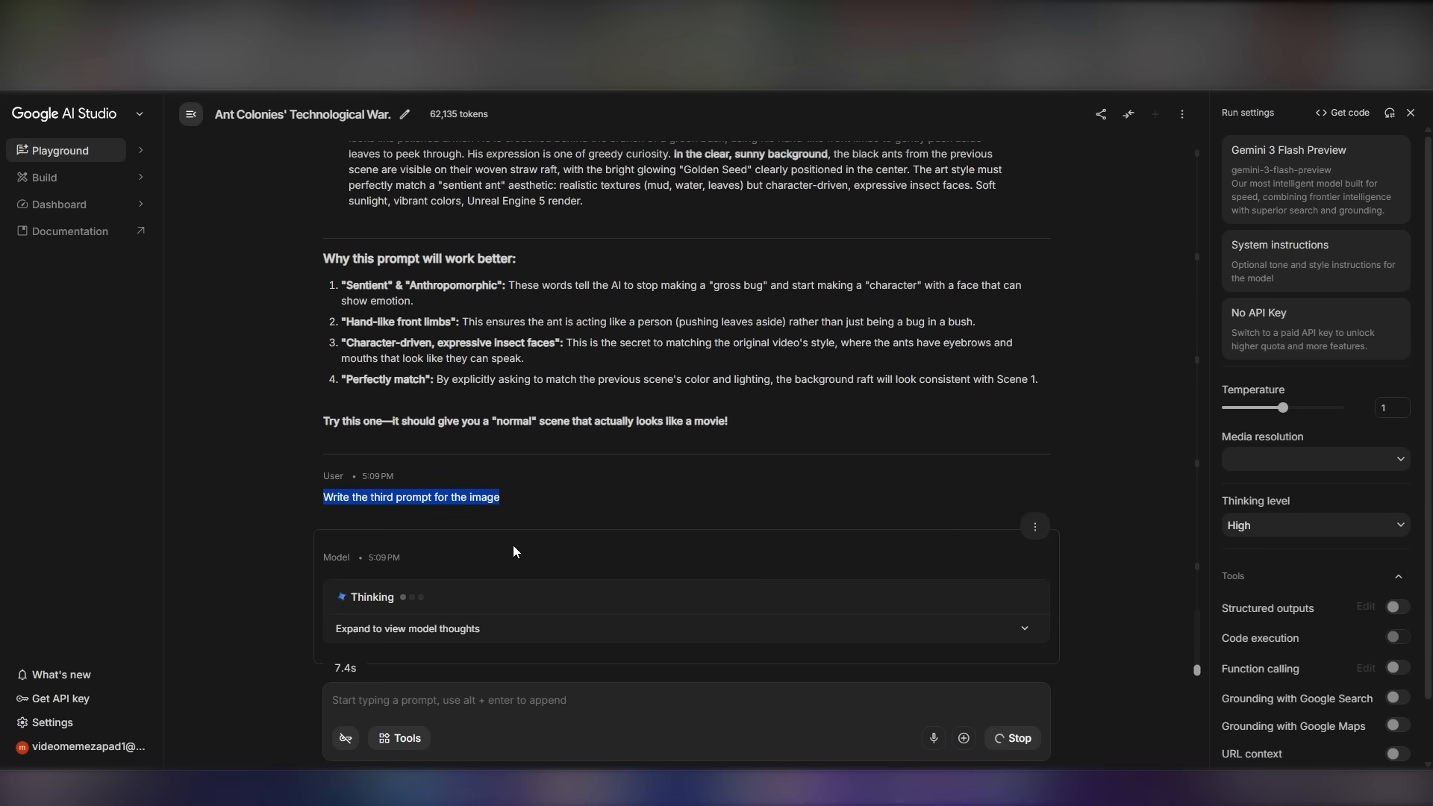
drag(391, 317, 647, 418)
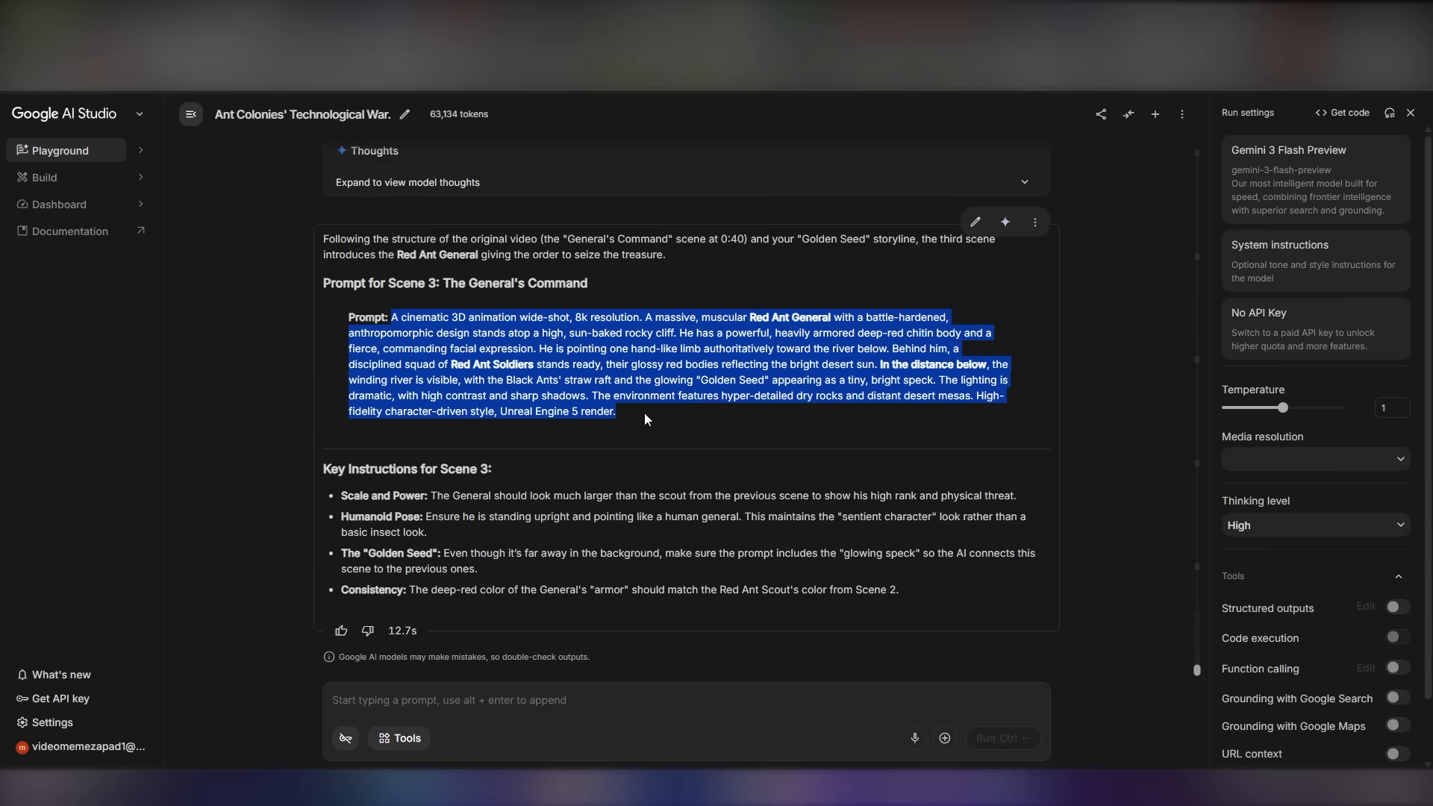
right_click(600, 364)
click(617, 379)
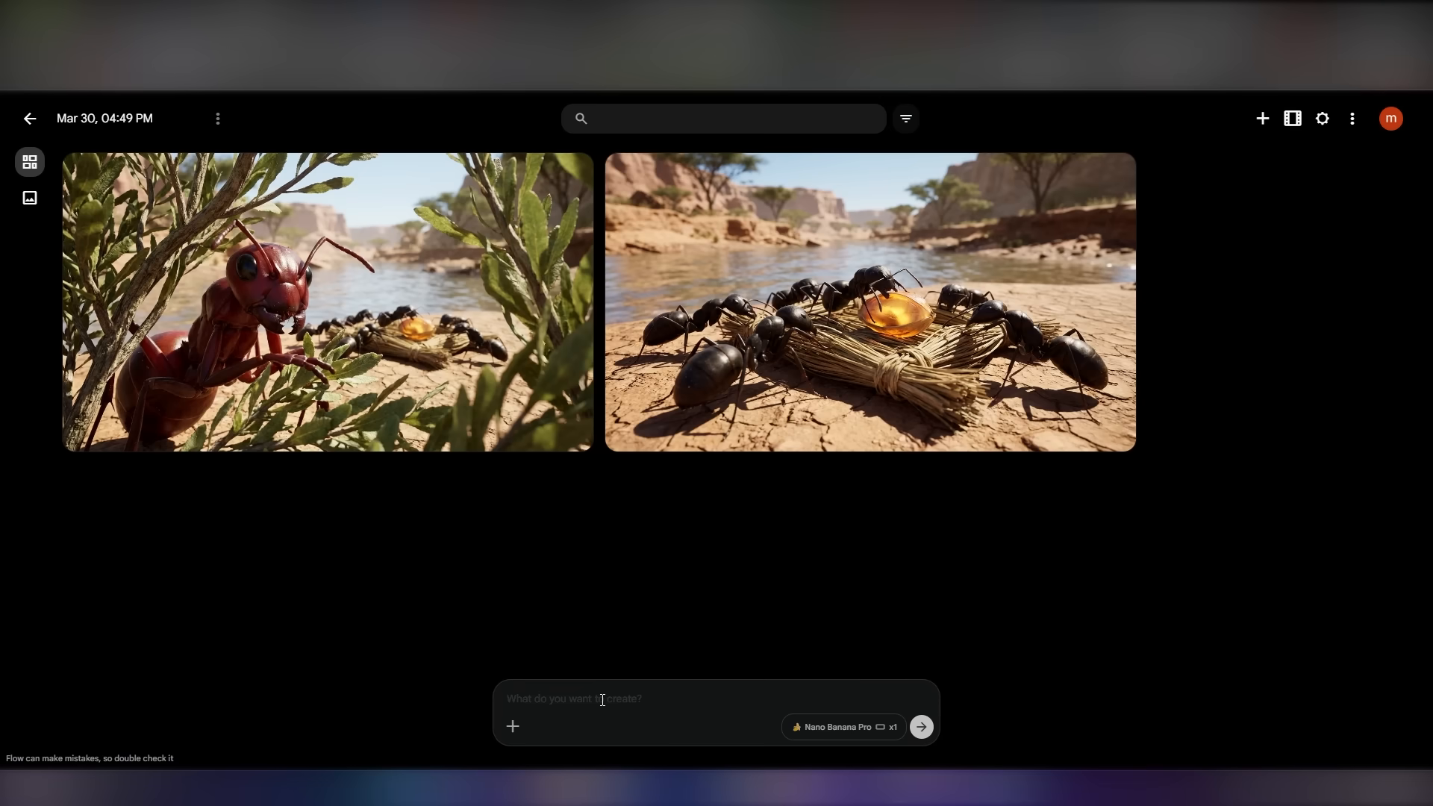
In Flow, generate the Red Ant General image from the copied prompt, with the raft and Red Ant Scout images as references
key(ctrl+v)
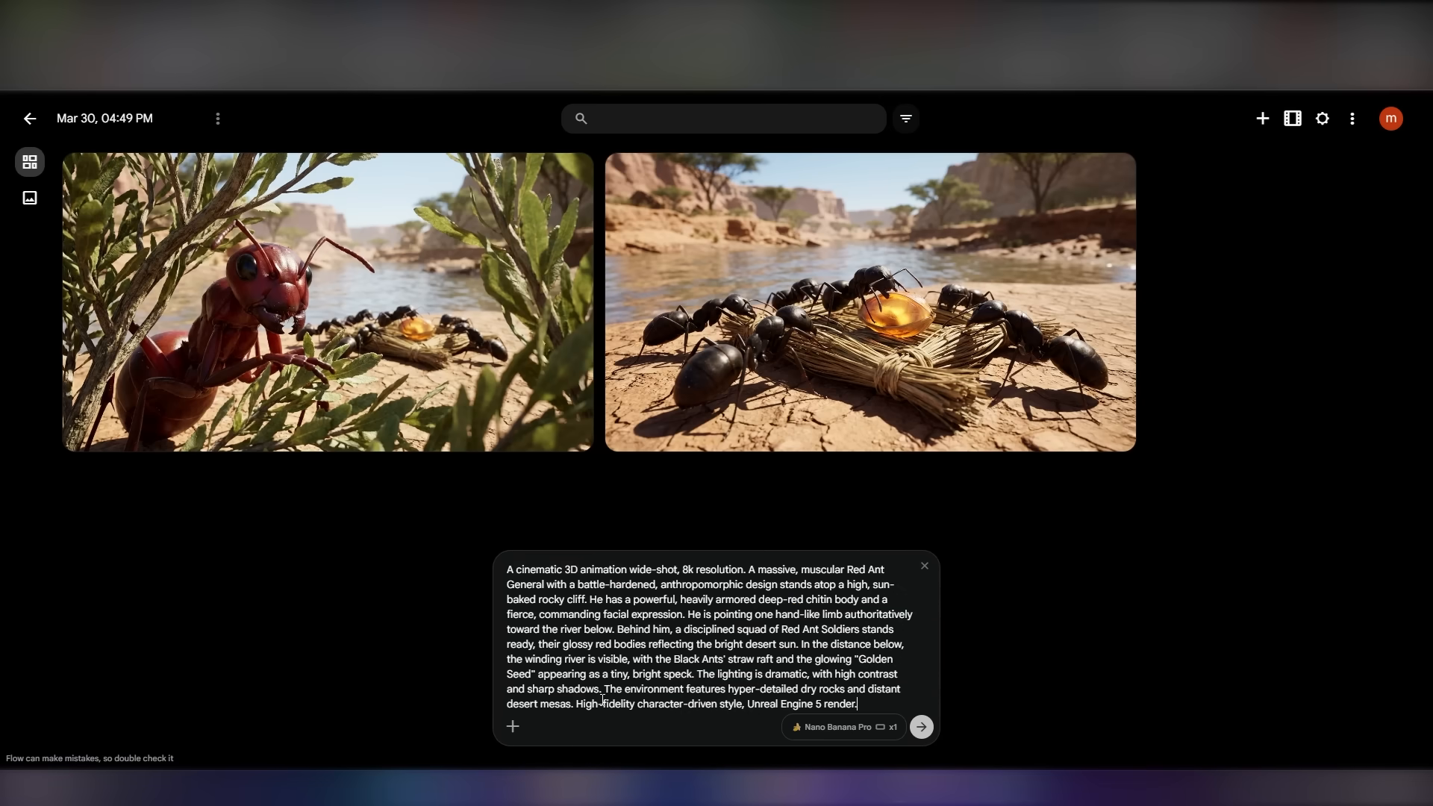
click(512, 726)
click(521, 197)
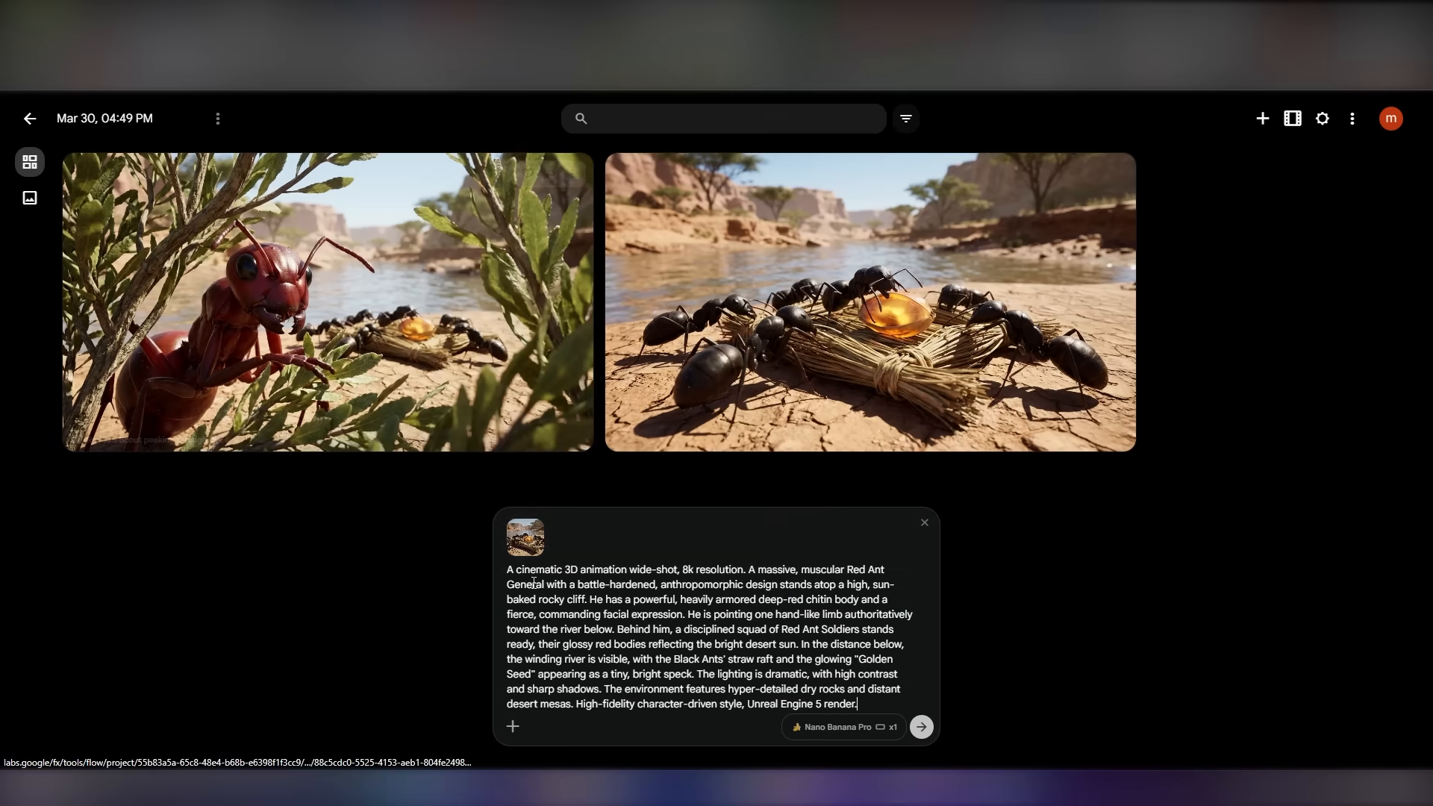
click(513, 726)
click(532, 196)
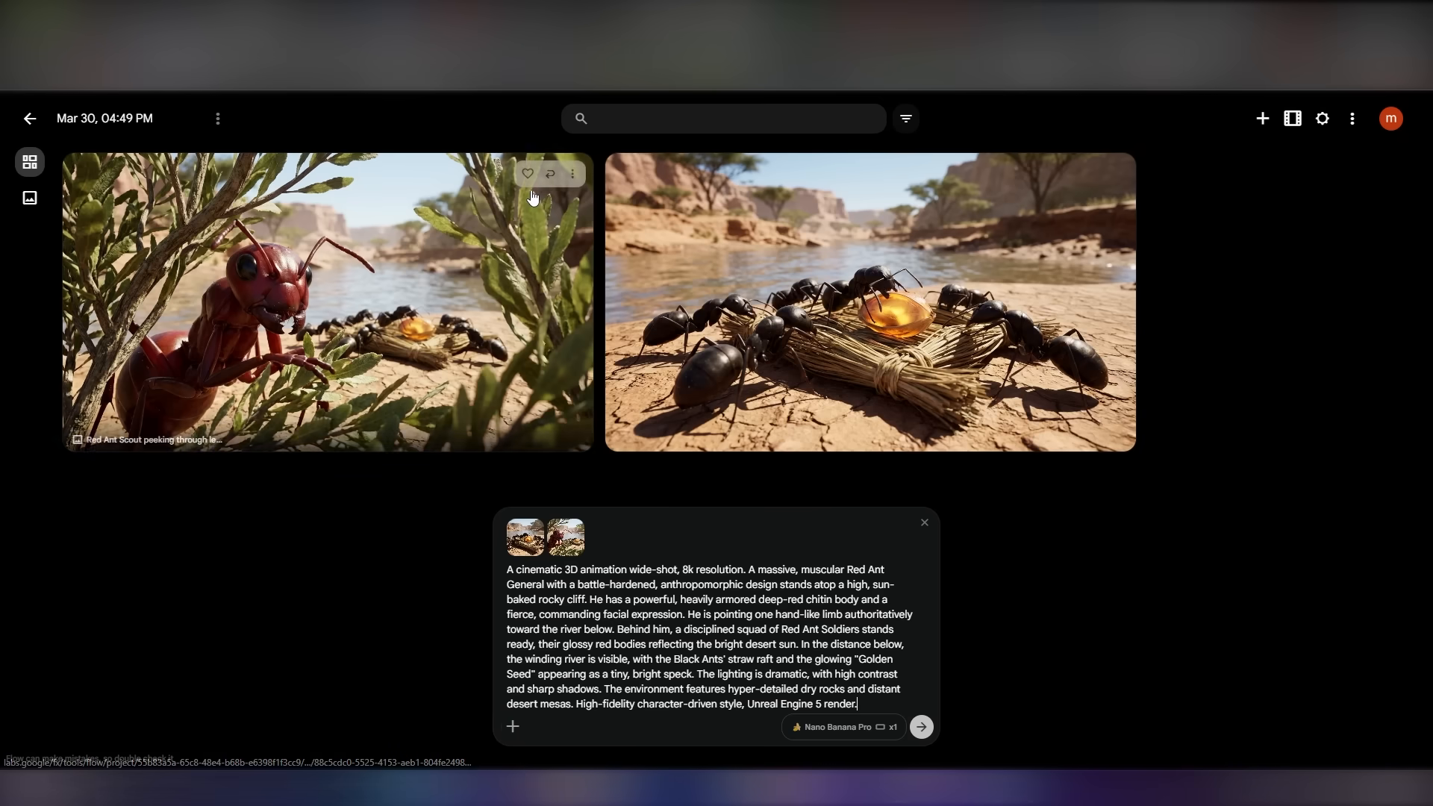
click(923, 728)
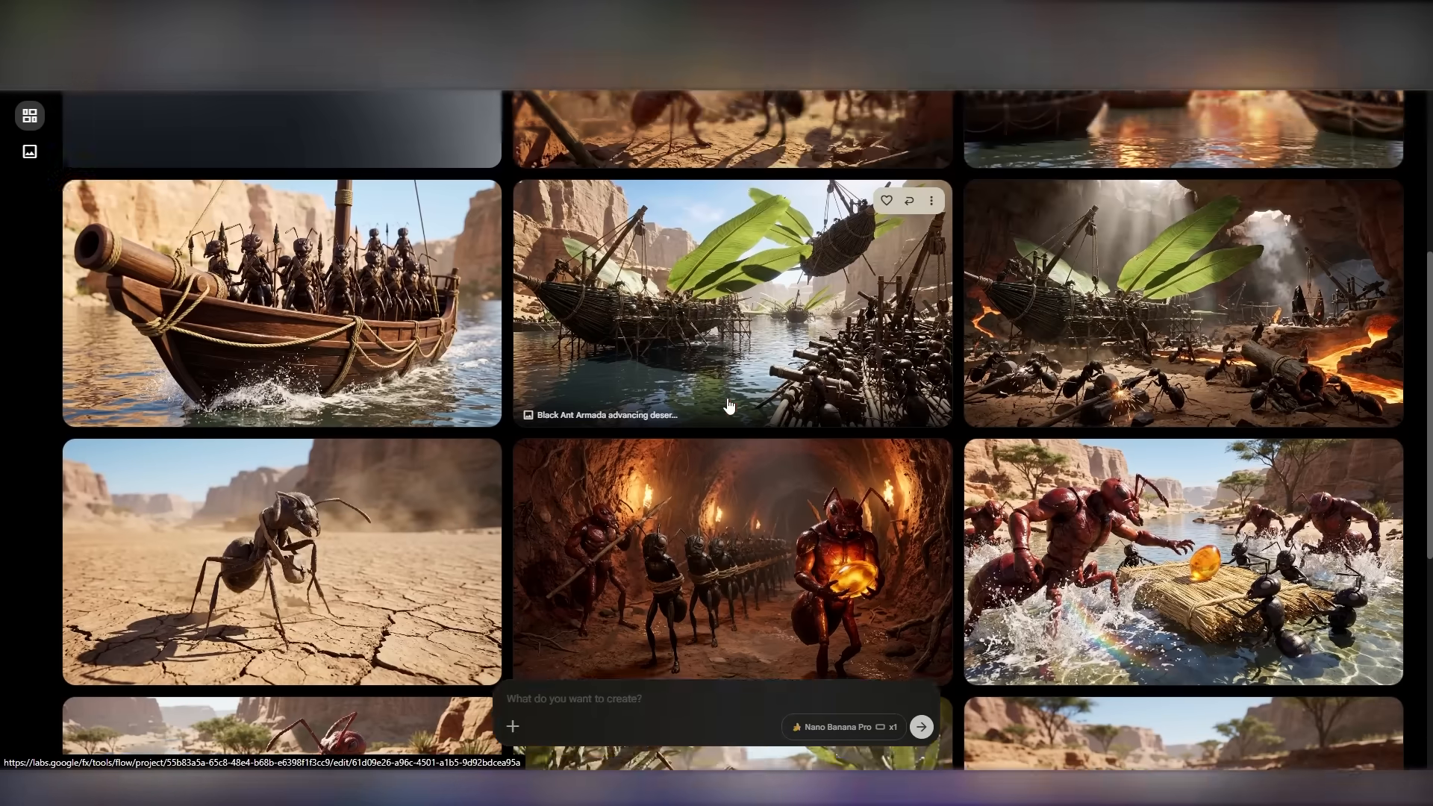
scroll(730, 406, down, 4)
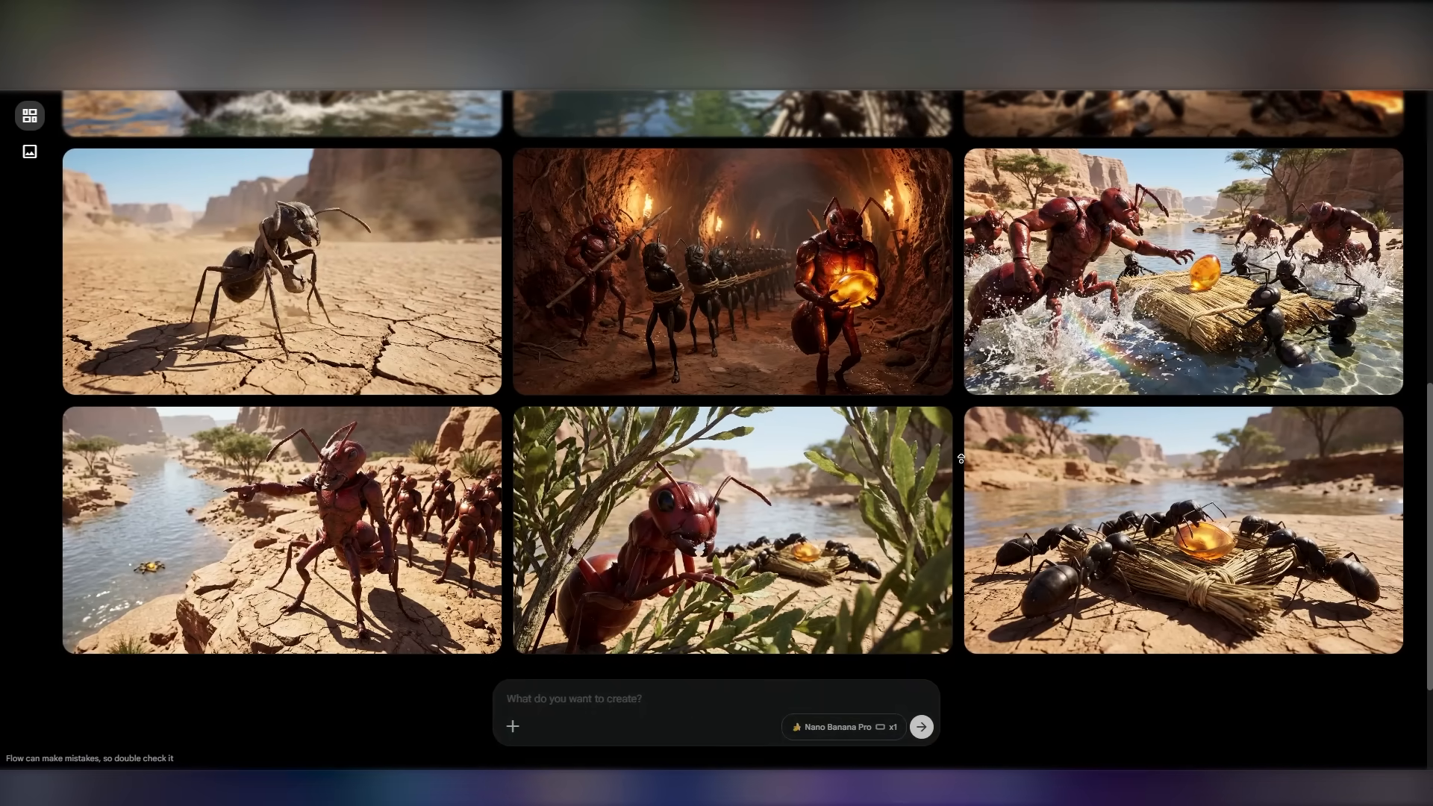
scroll(961, 459, up, 2)
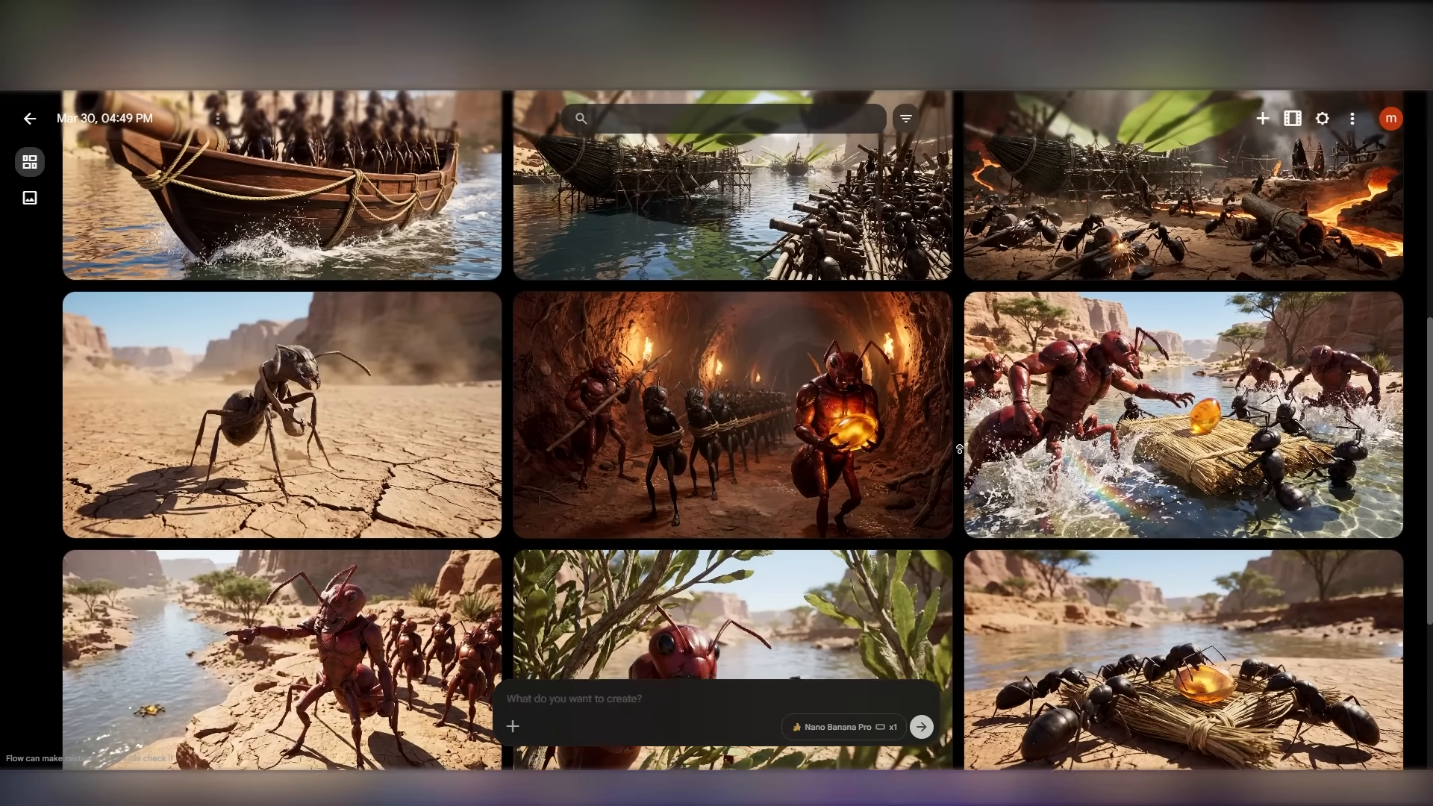
scroll(960, 449, up, 2)
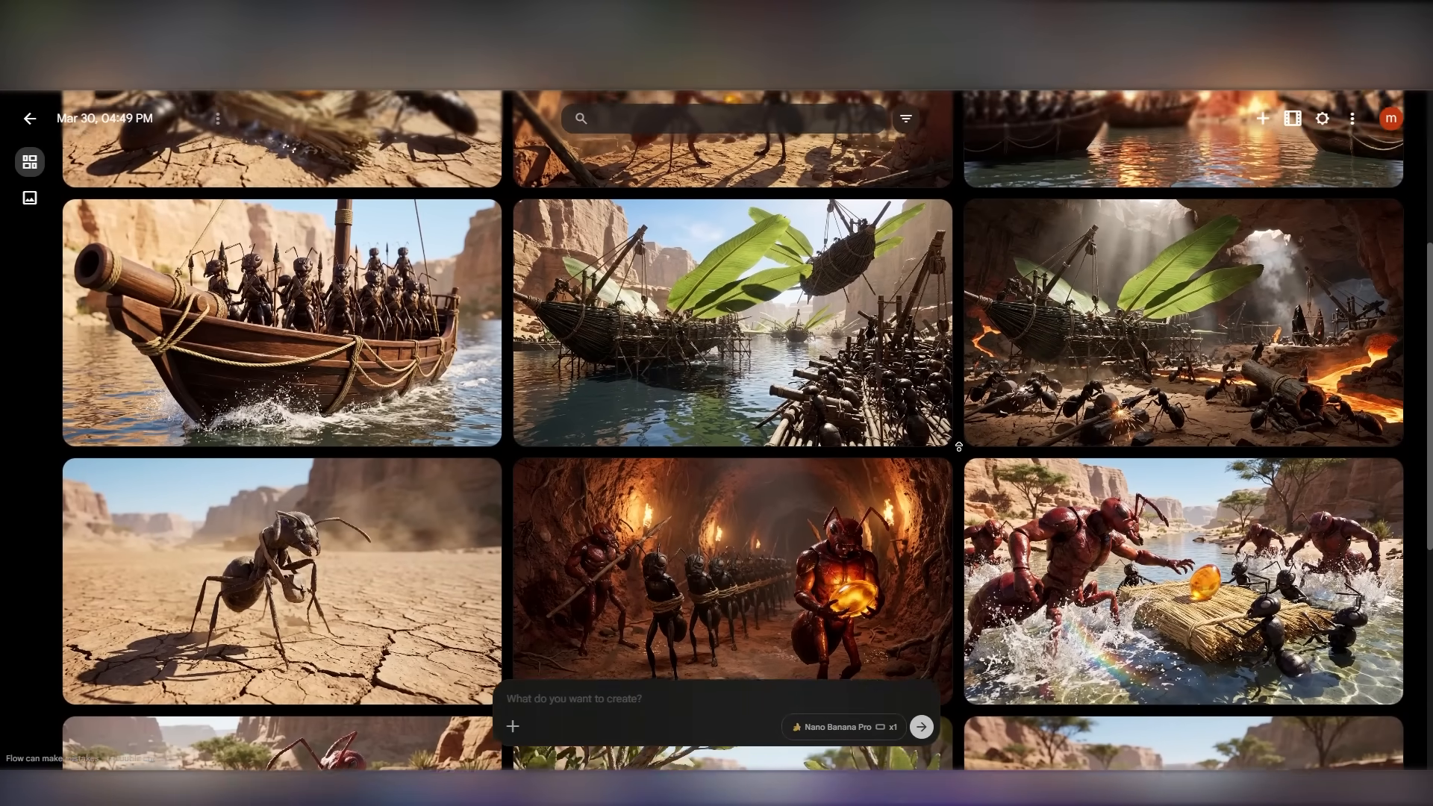
scroll(958, 446, up, 3)
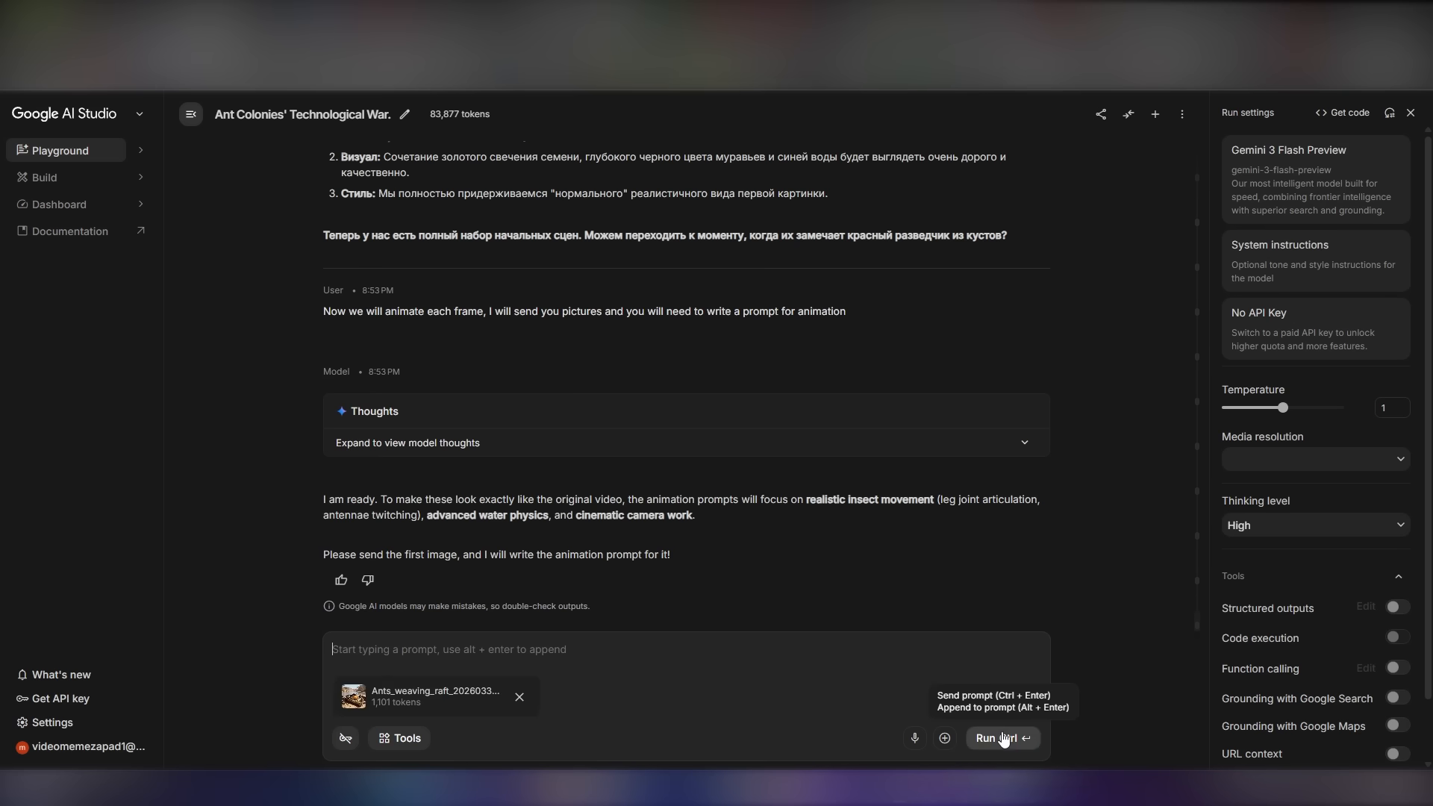
Switch to AI Studio and submit the attached image of ants weaving the raft to get its animation prompt
click(1001, 738)
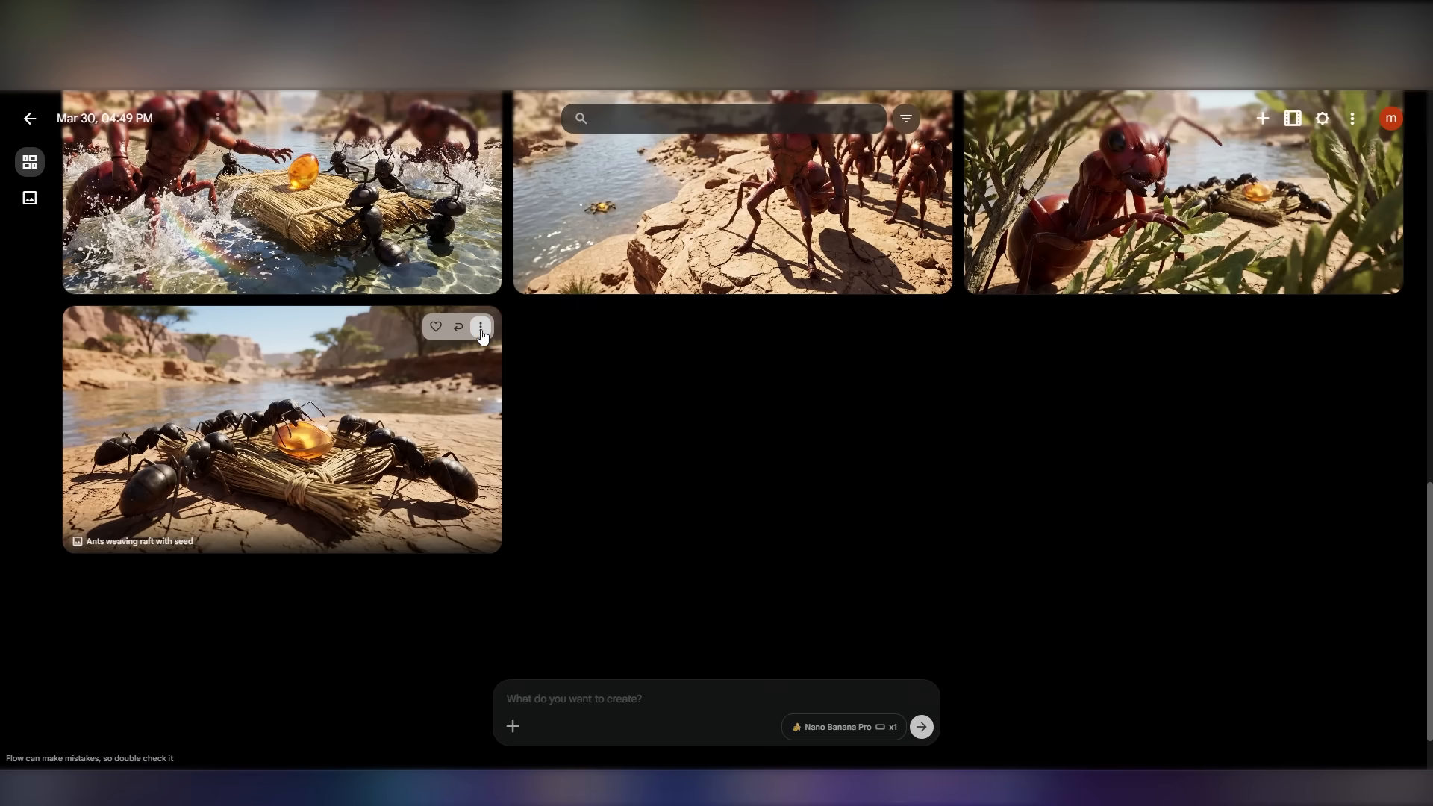
In Flow, use the raft-weaving image as the start frame and set the video model to Veo 3.1 - Fast
click(481, 328)
click(463, 360)
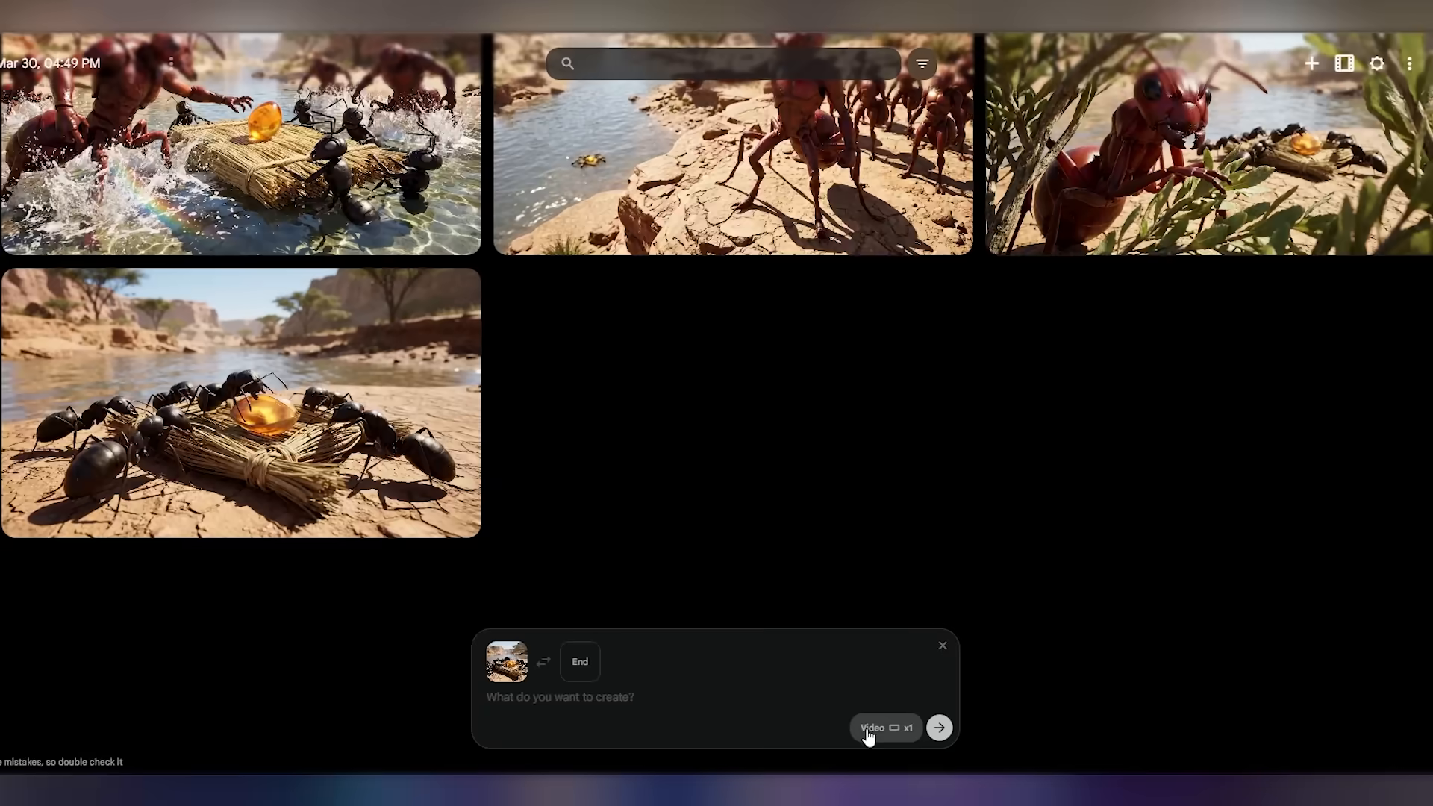
click(871, 726)
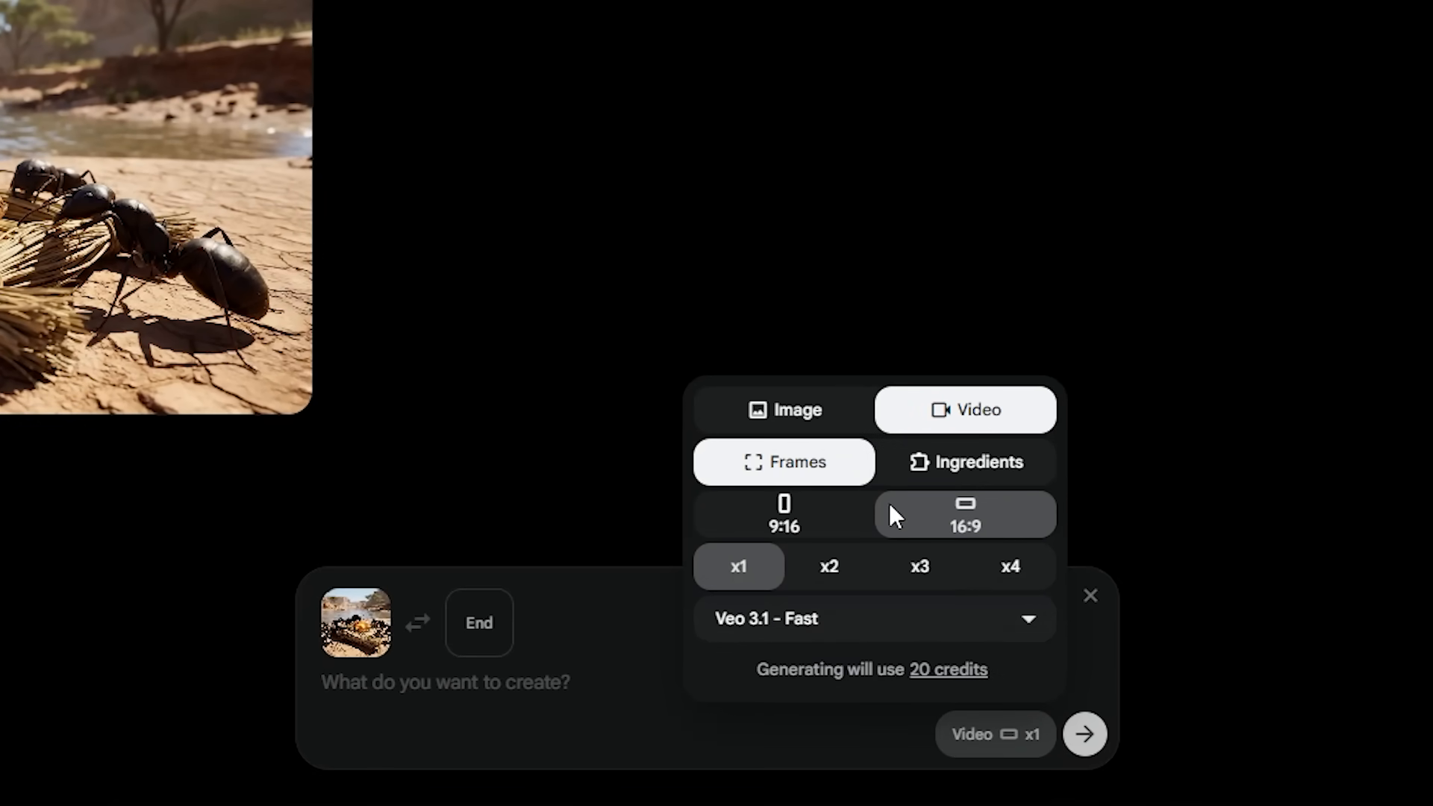
click(773, 620)
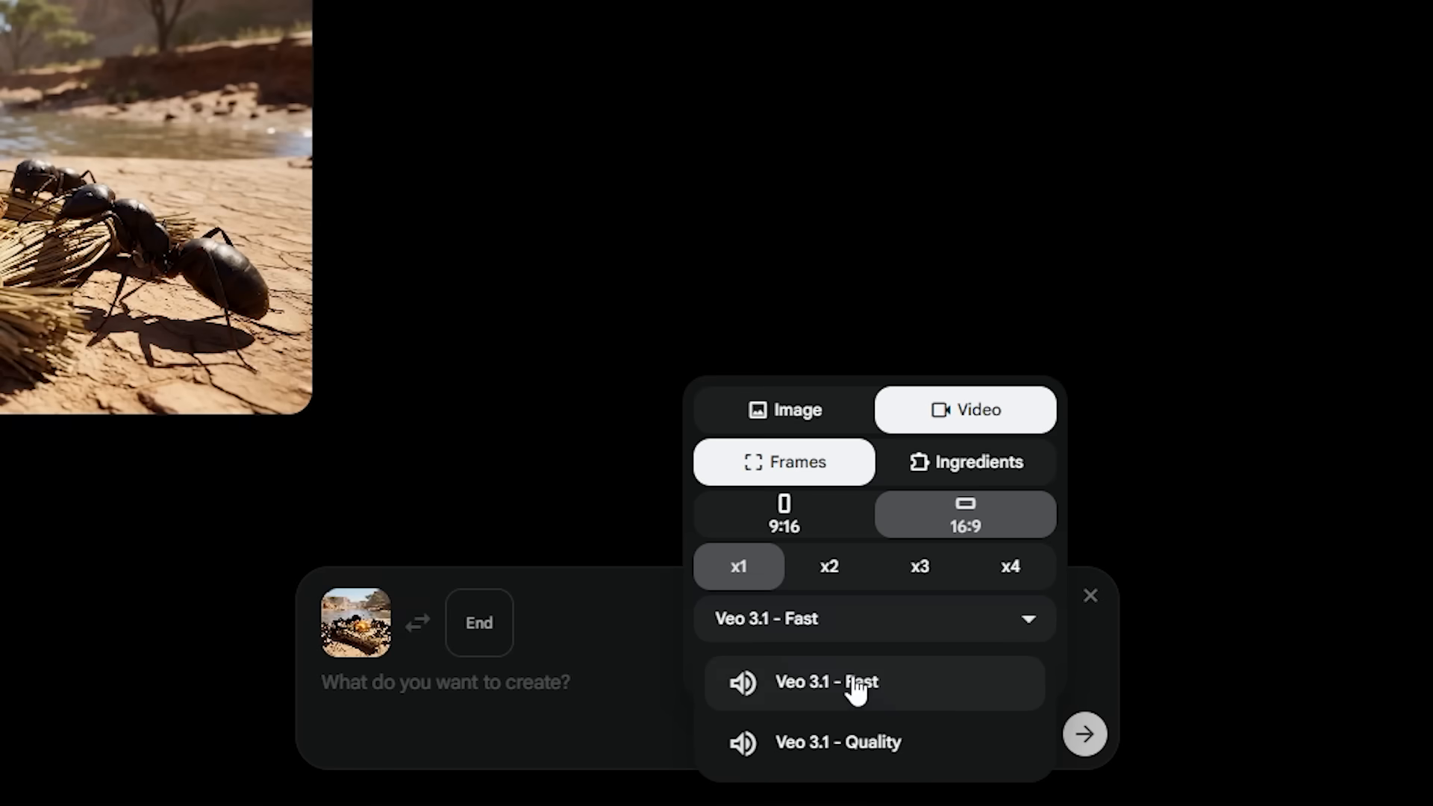
click(849, 699)
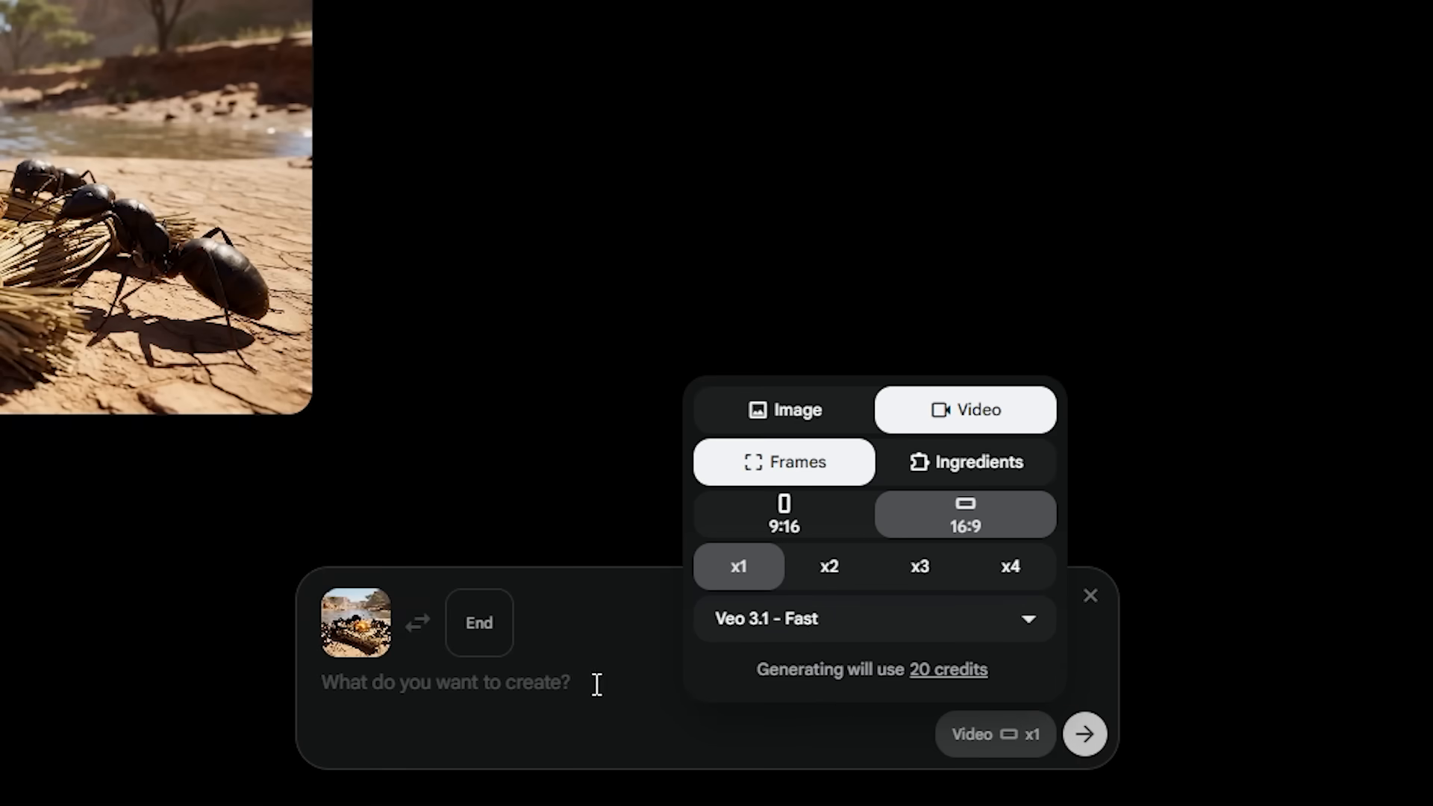
Generate the raft-weaving video from the copied animation prompt about the Black Ants tightening fiber ropes around the Golden Seed
click(558, 685)
key(ctrl+v)
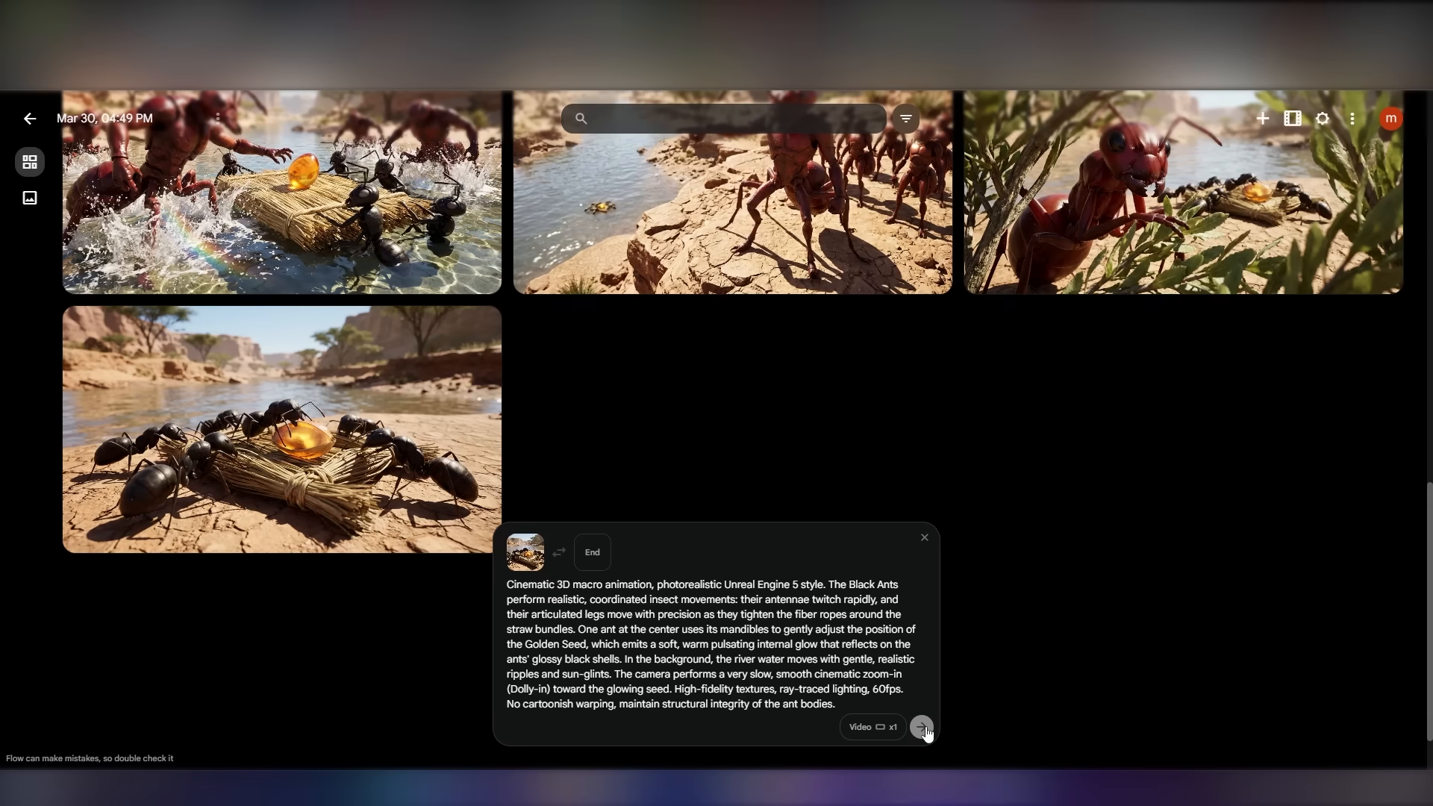
click(922, 727)
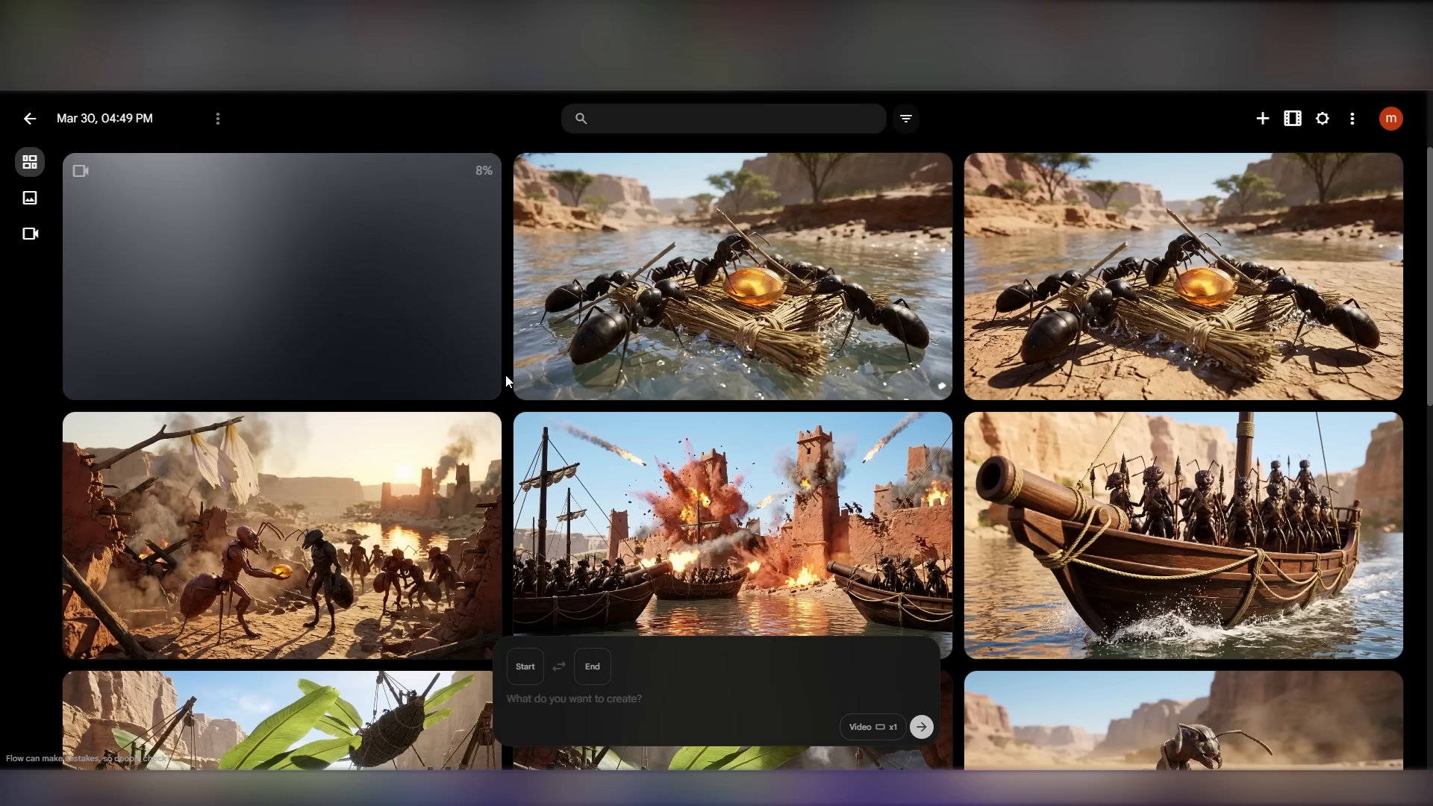
Play the generated video of the ants tightening ropes, return to the project gallery and look through the other scenes
click(516, 377)
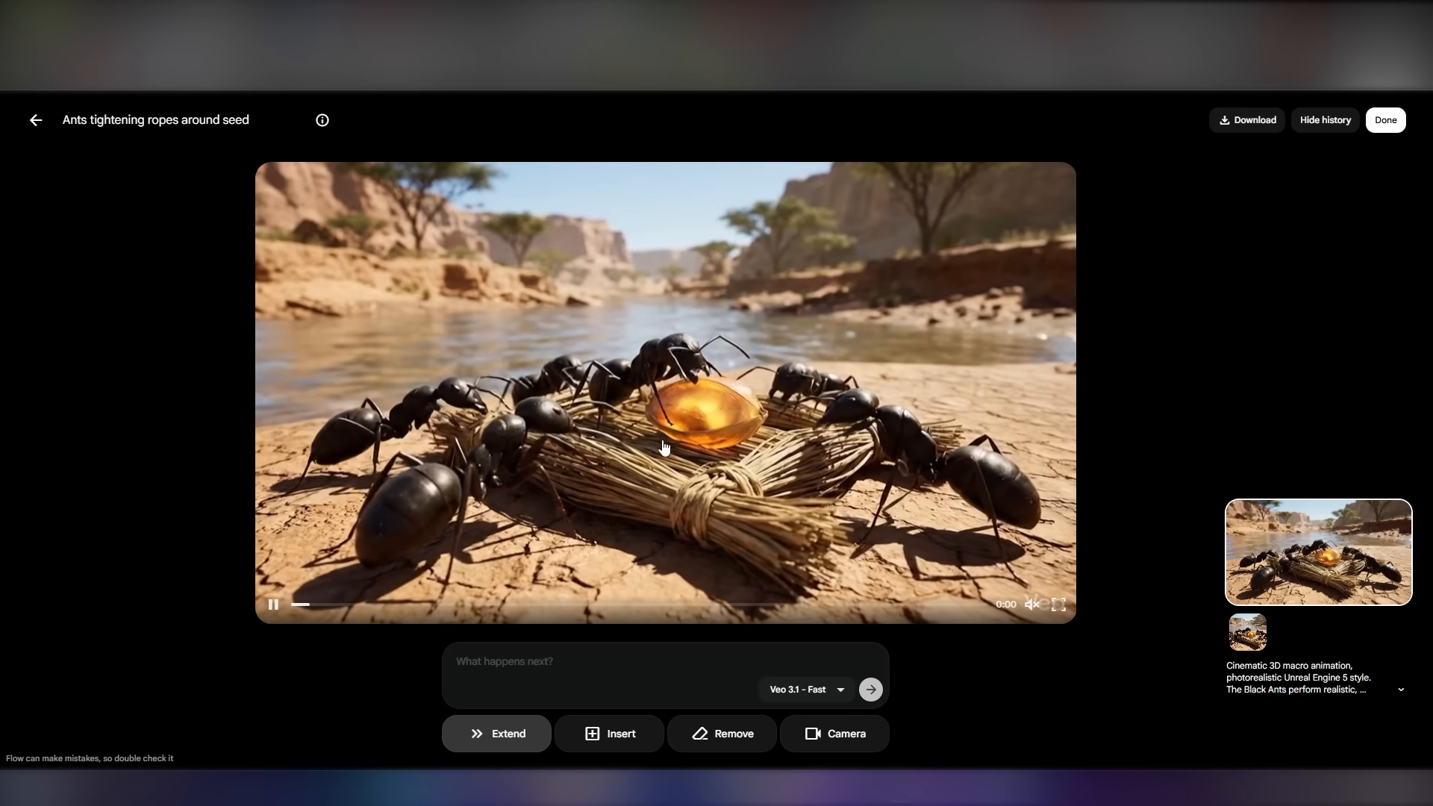
click(36, 121)
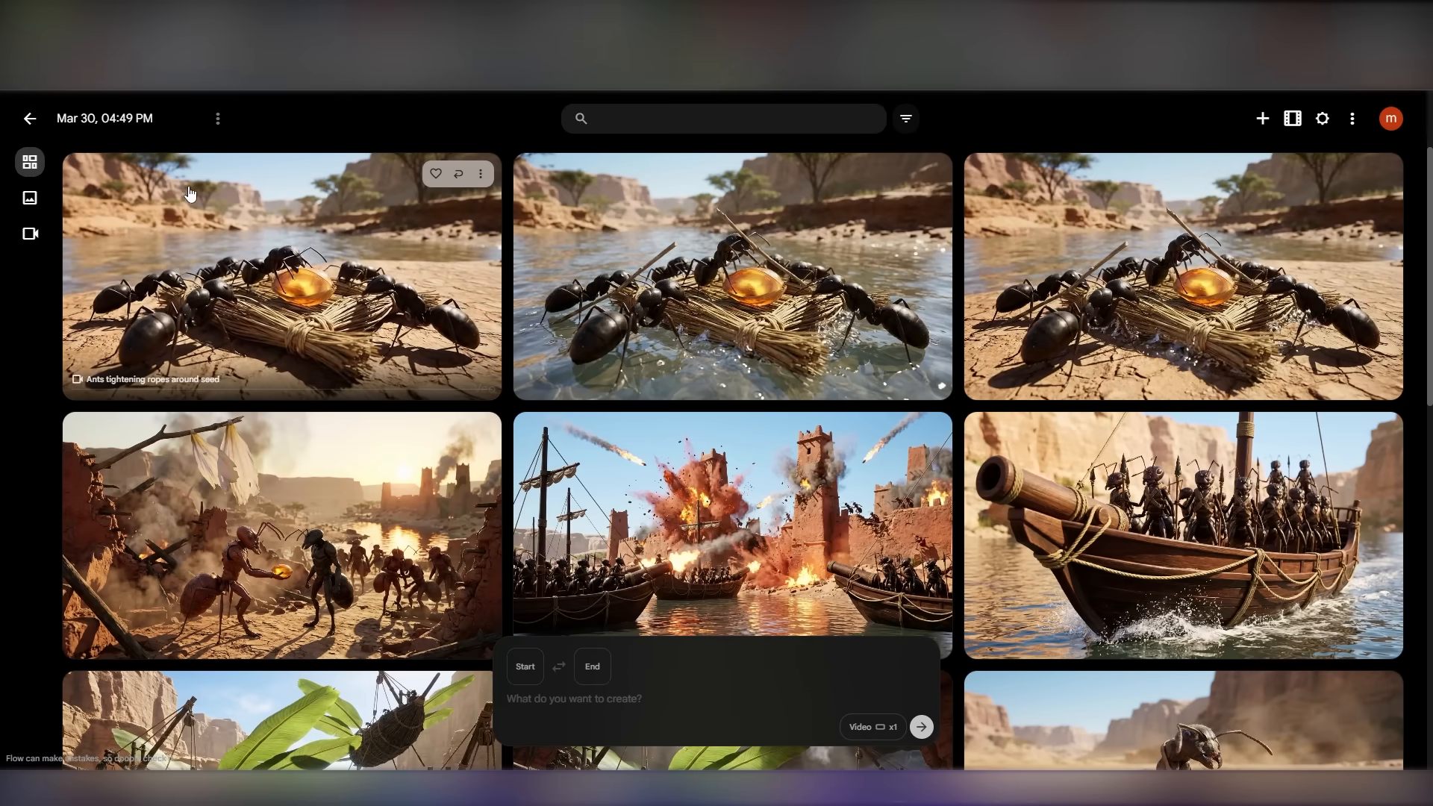
scroll(944, 390, down, 10)
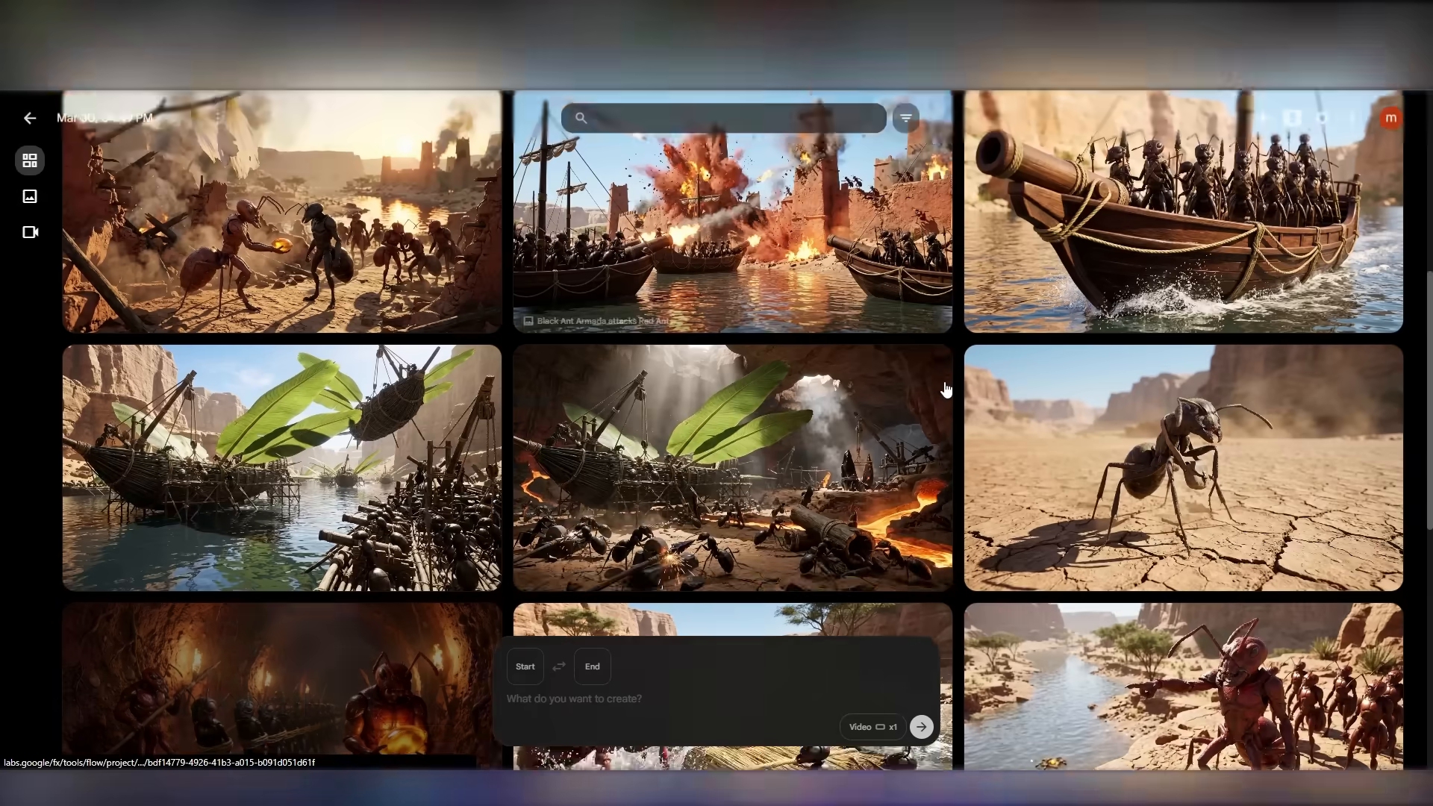
scroll(945, 390, down, 3)
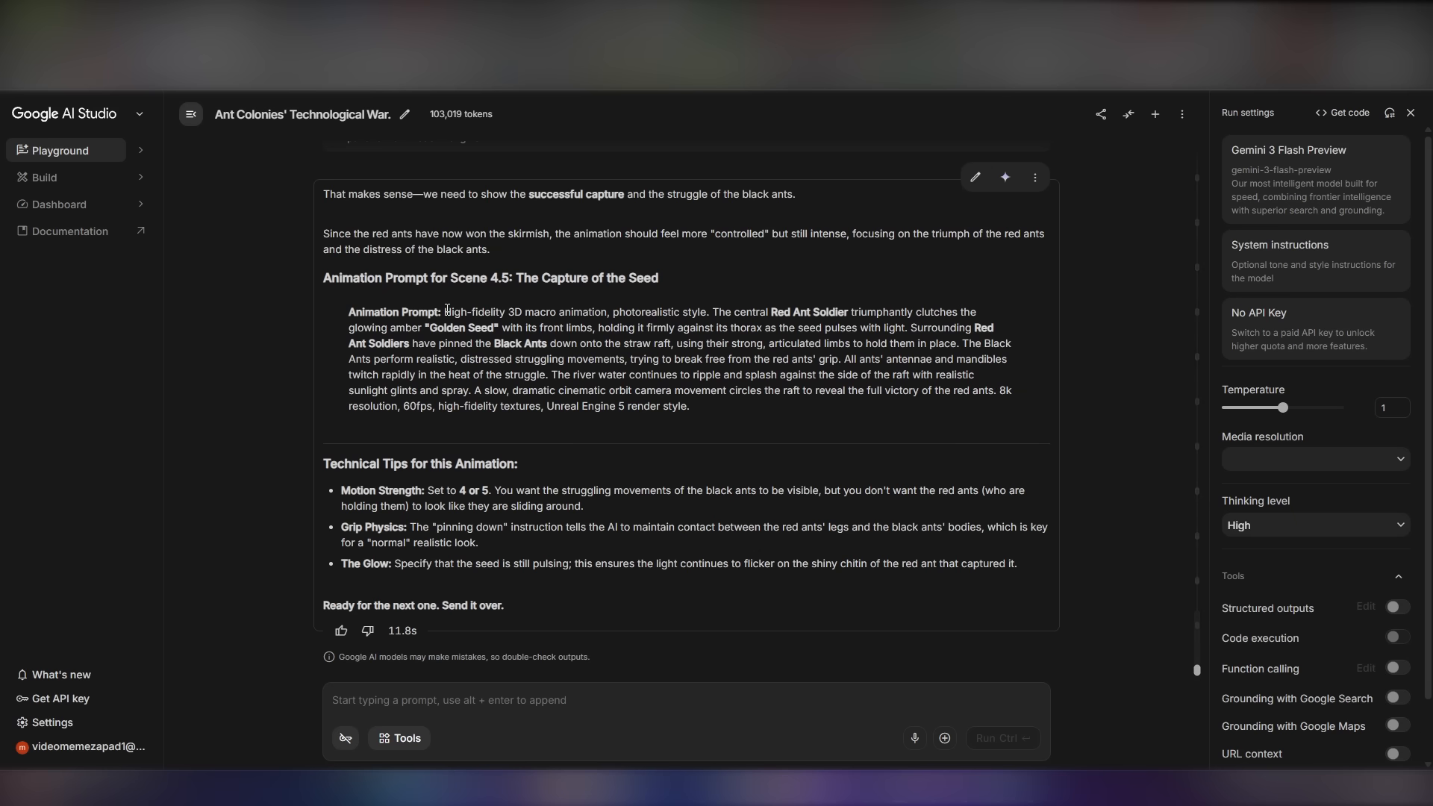
Switch to AI Studio and select the Scene 4.5 animation prompt about the capture of the seed
drag(447, 311, 689, 397)
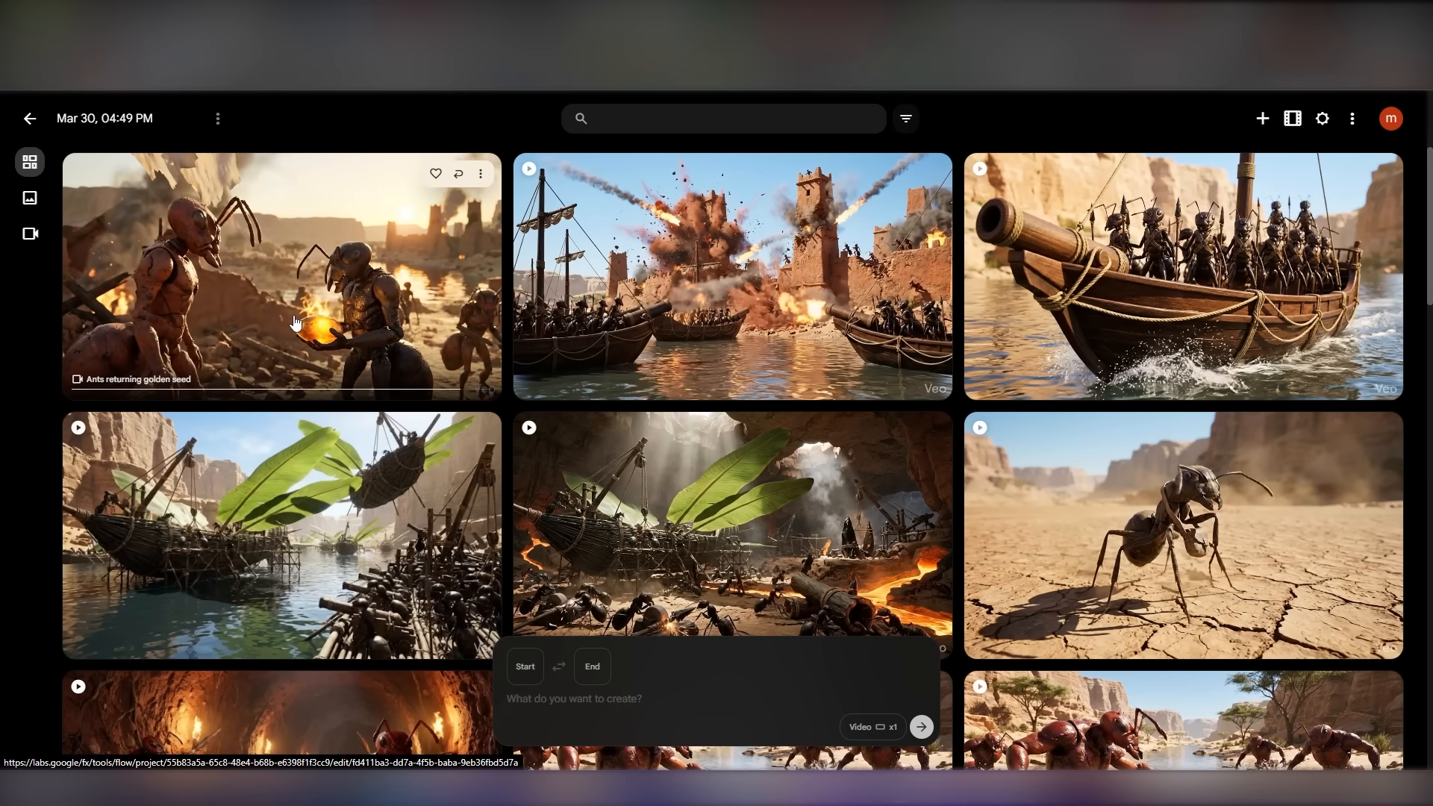
Switch to Flow and download the video of the ants returning the golden seed
click(481, 179)
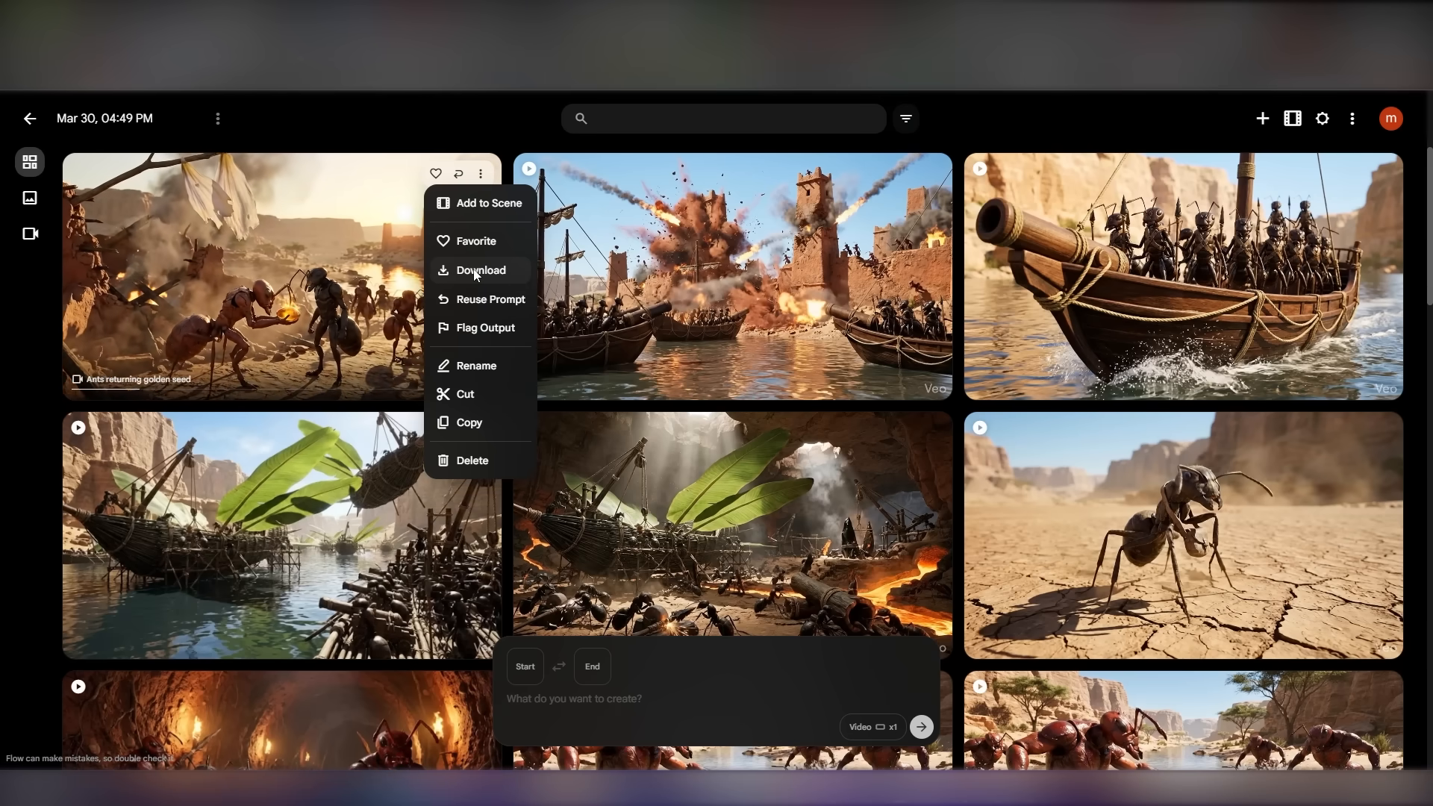
click(556, 329)
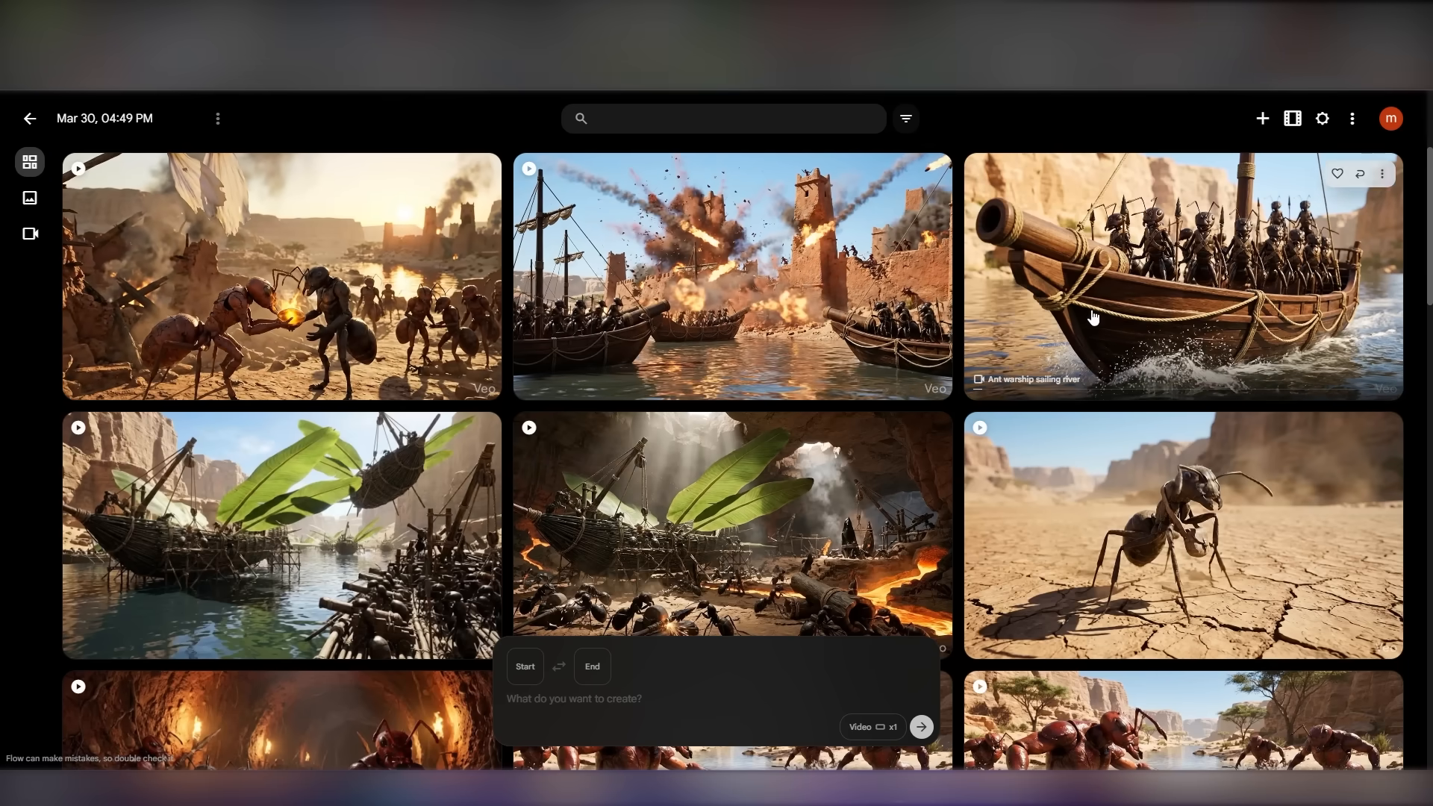
scroll(1138, 387, down, 1)
scroll(1138, 387, down, 3)
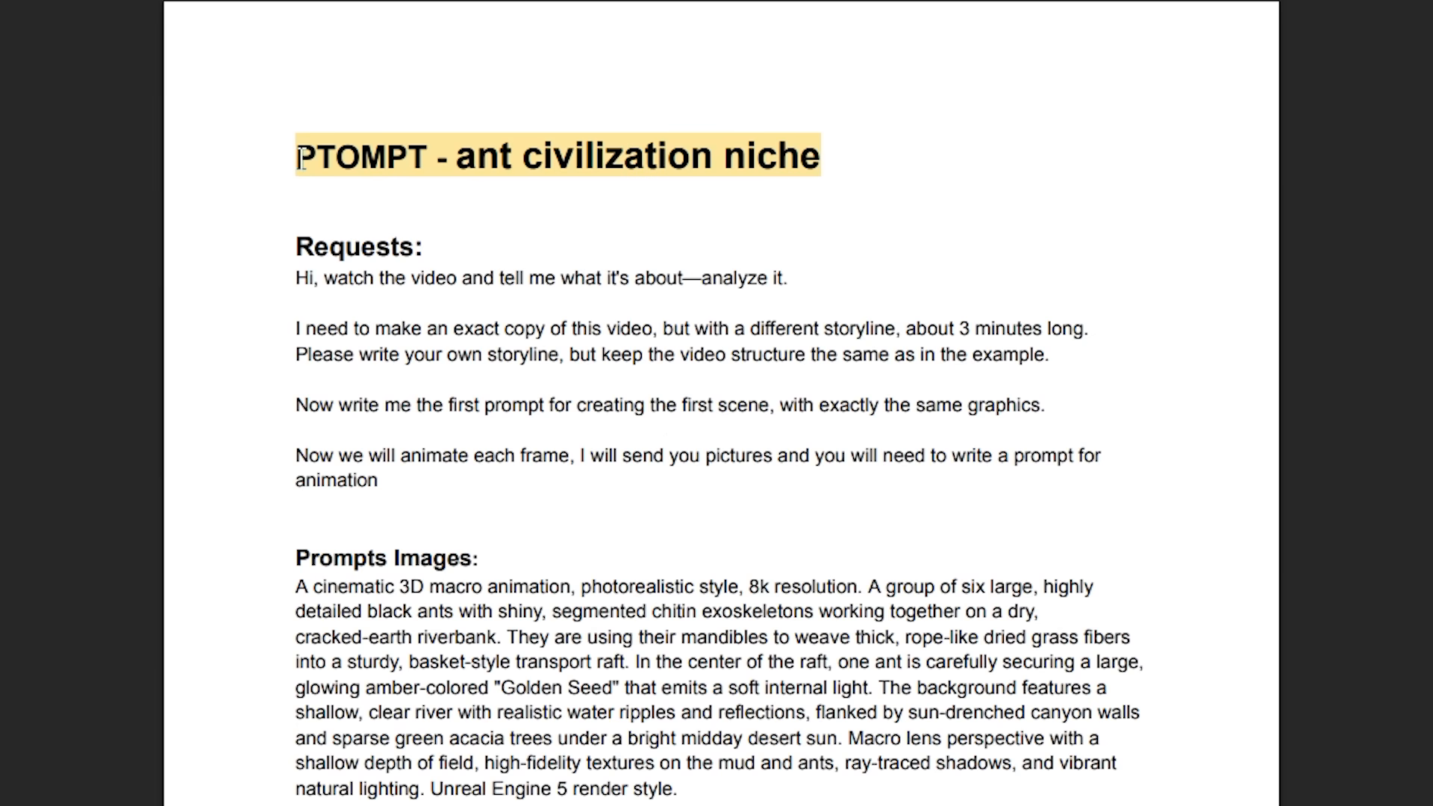
Switch to the ant civilization prompt document and review its requests, image prompts and animation prompts
click(817, 184)
click(481, 258)
scroll(953, 424, down, 9)
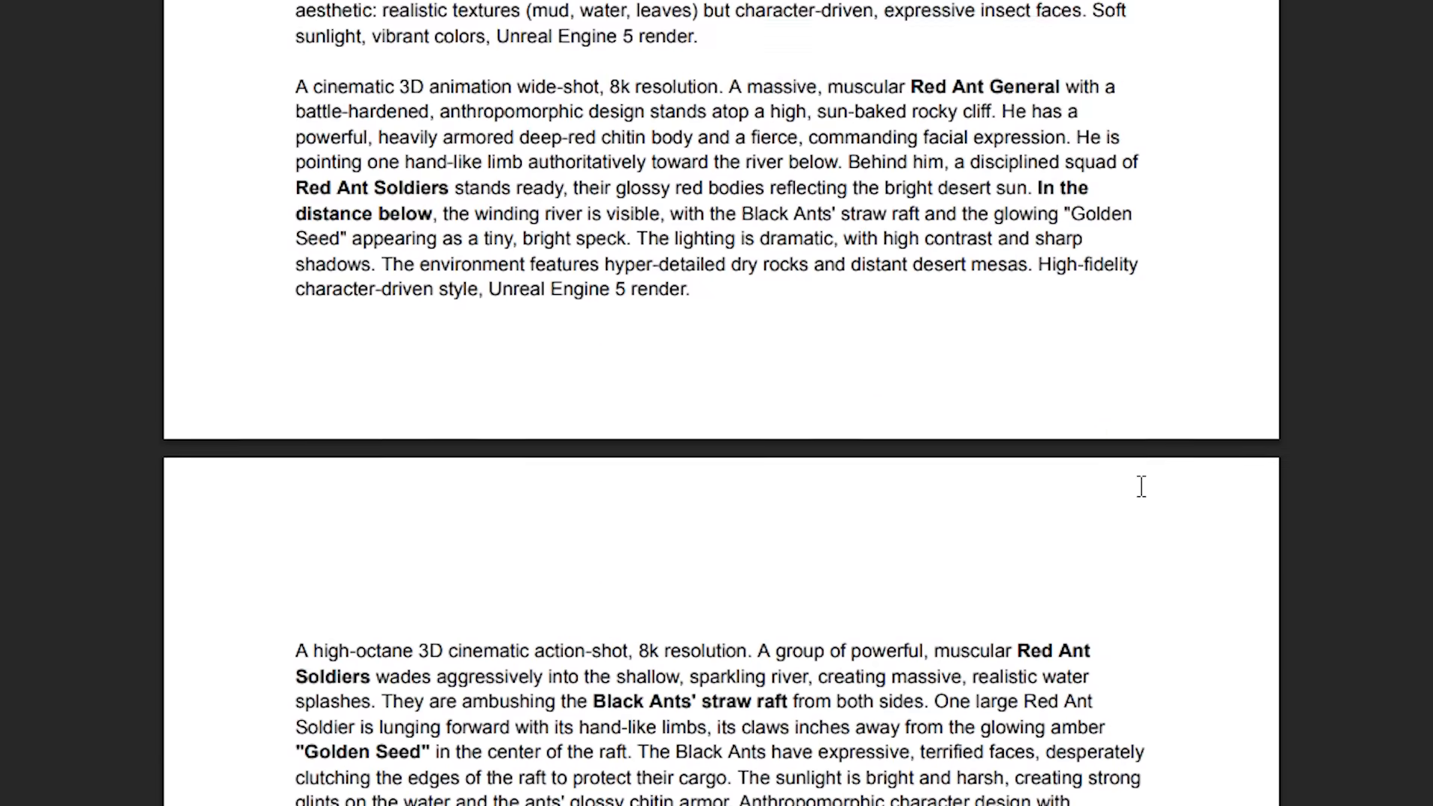
scroll(1141, 485, down, 20)
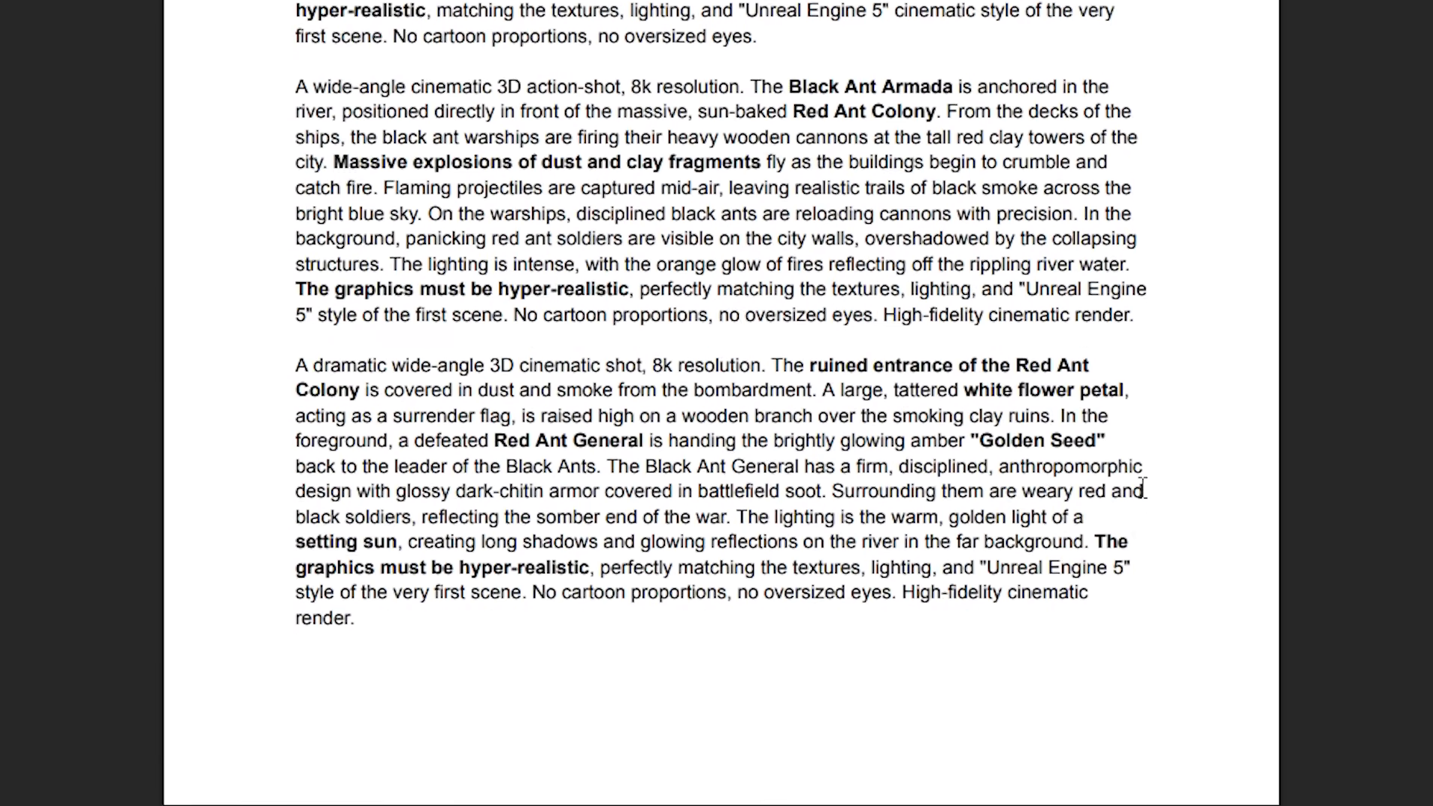
scroll(1141, 486, down, 10)
scroll(1142, 490, up, 3)
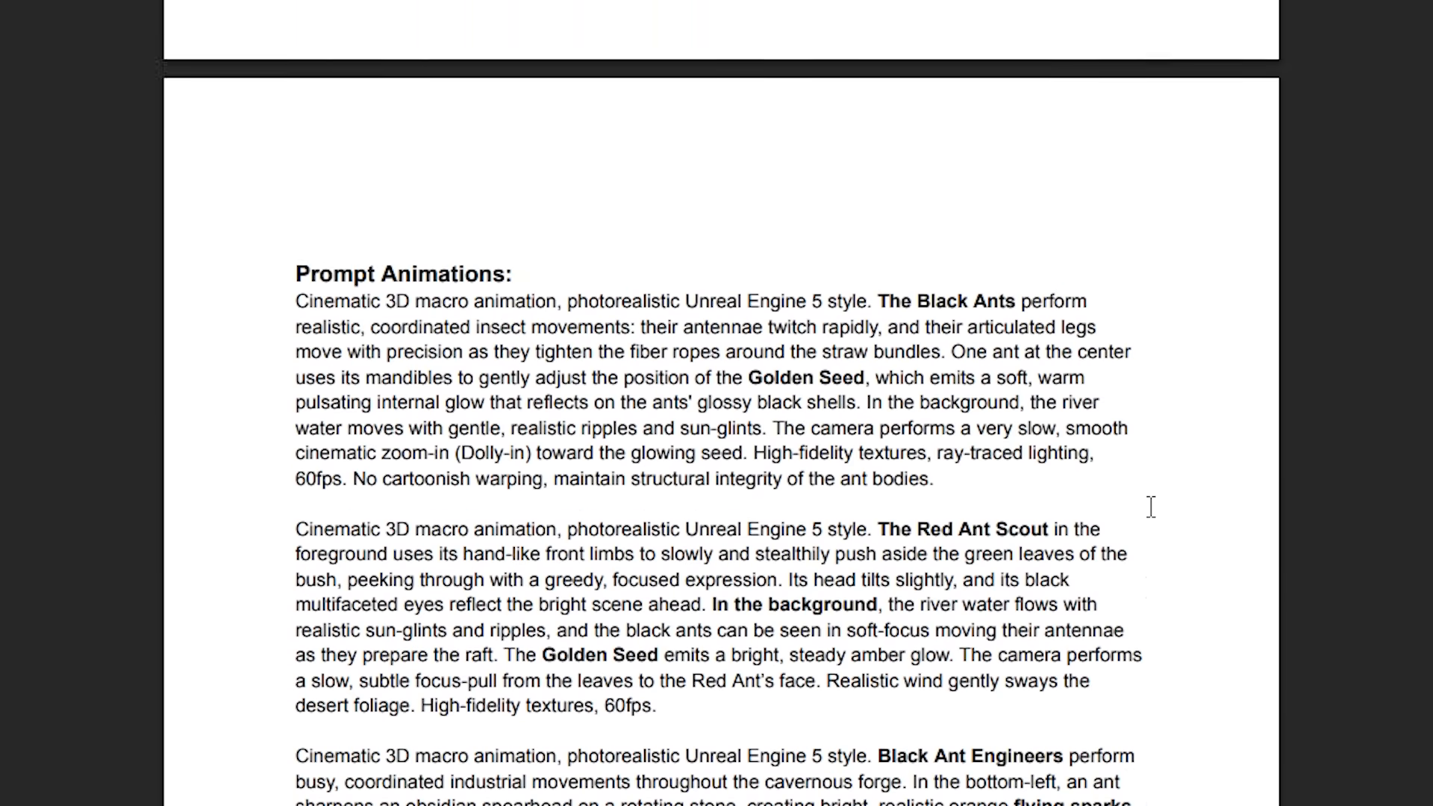
scroll(1150, 507, up, 15)
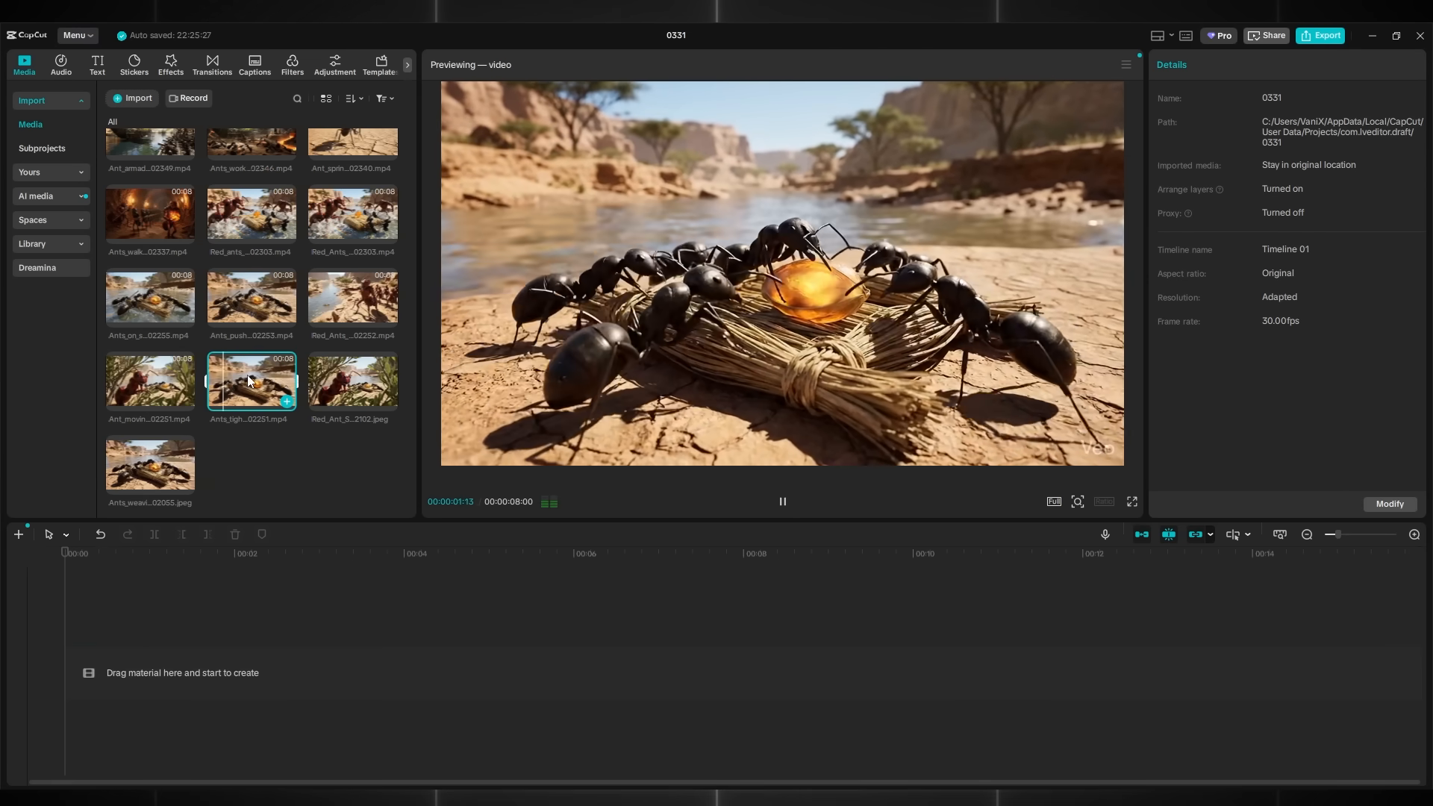
Switch to CapCut and place the scene clips on the timeline in story order, from the rope-tightening ants to the ant warship
drag(252, 380, 417, 671)
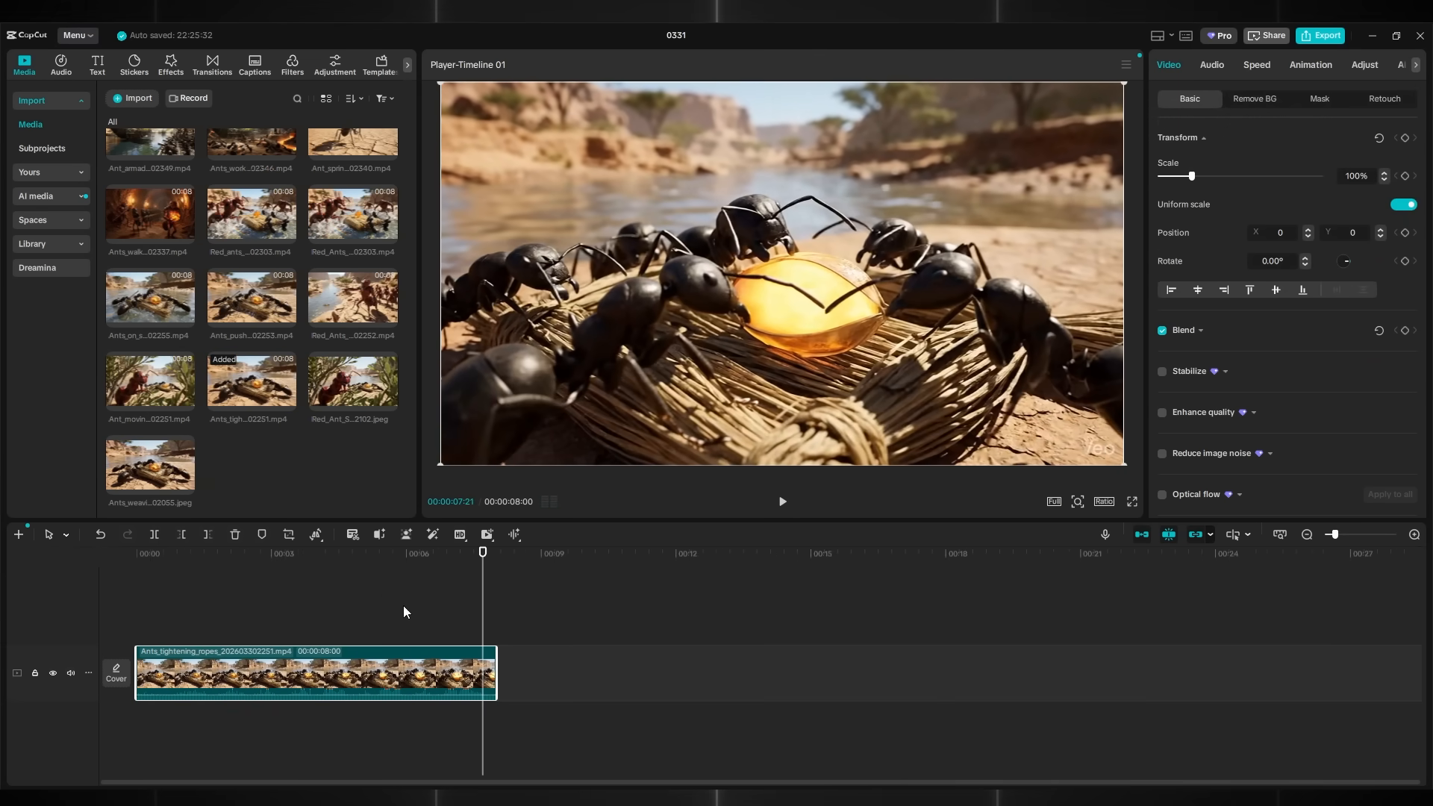
drag(251, 298, 480, 593)
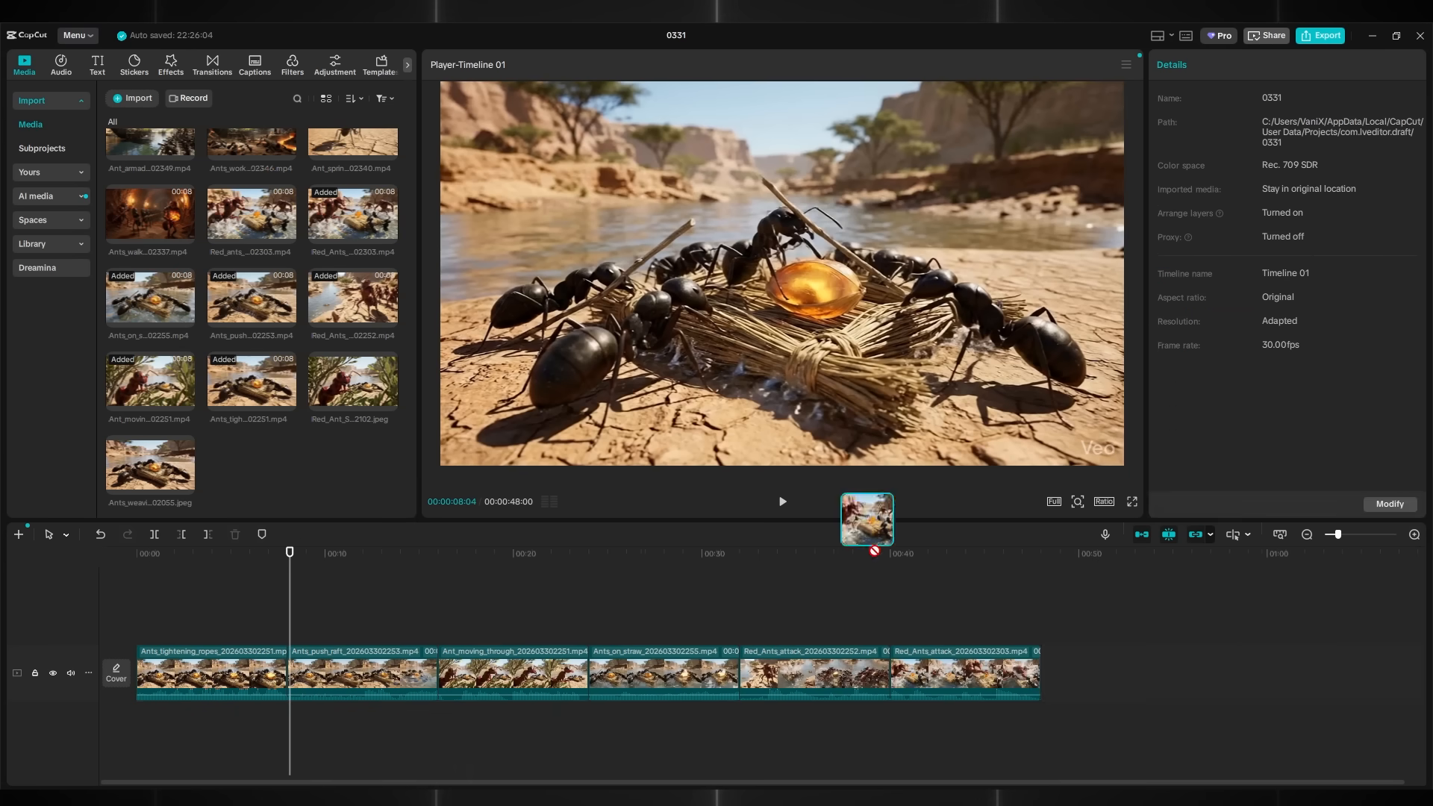
drag(864, 523, 821, 671)
drag(352, 142, 851, 664)
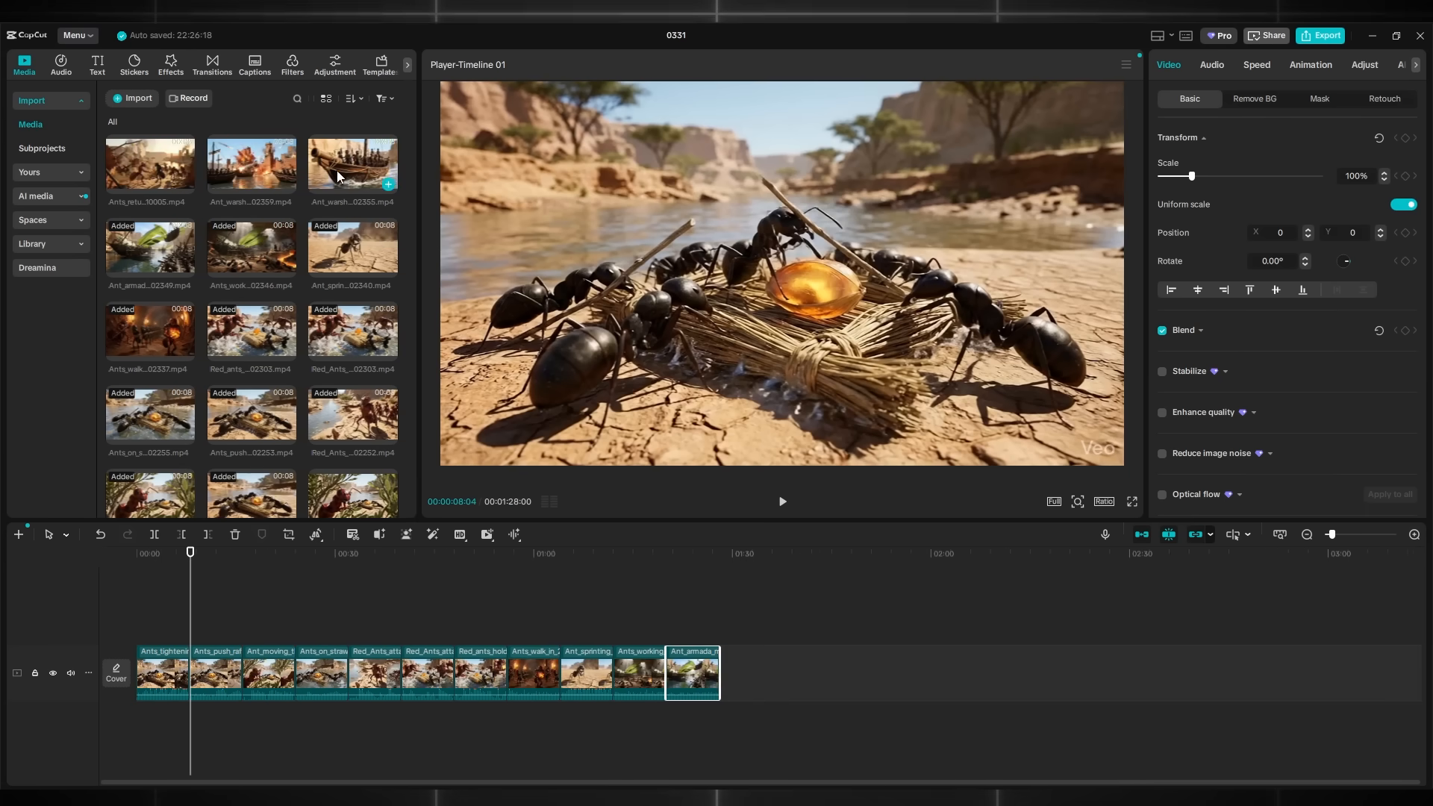
drag(353, 163, 731, 660)
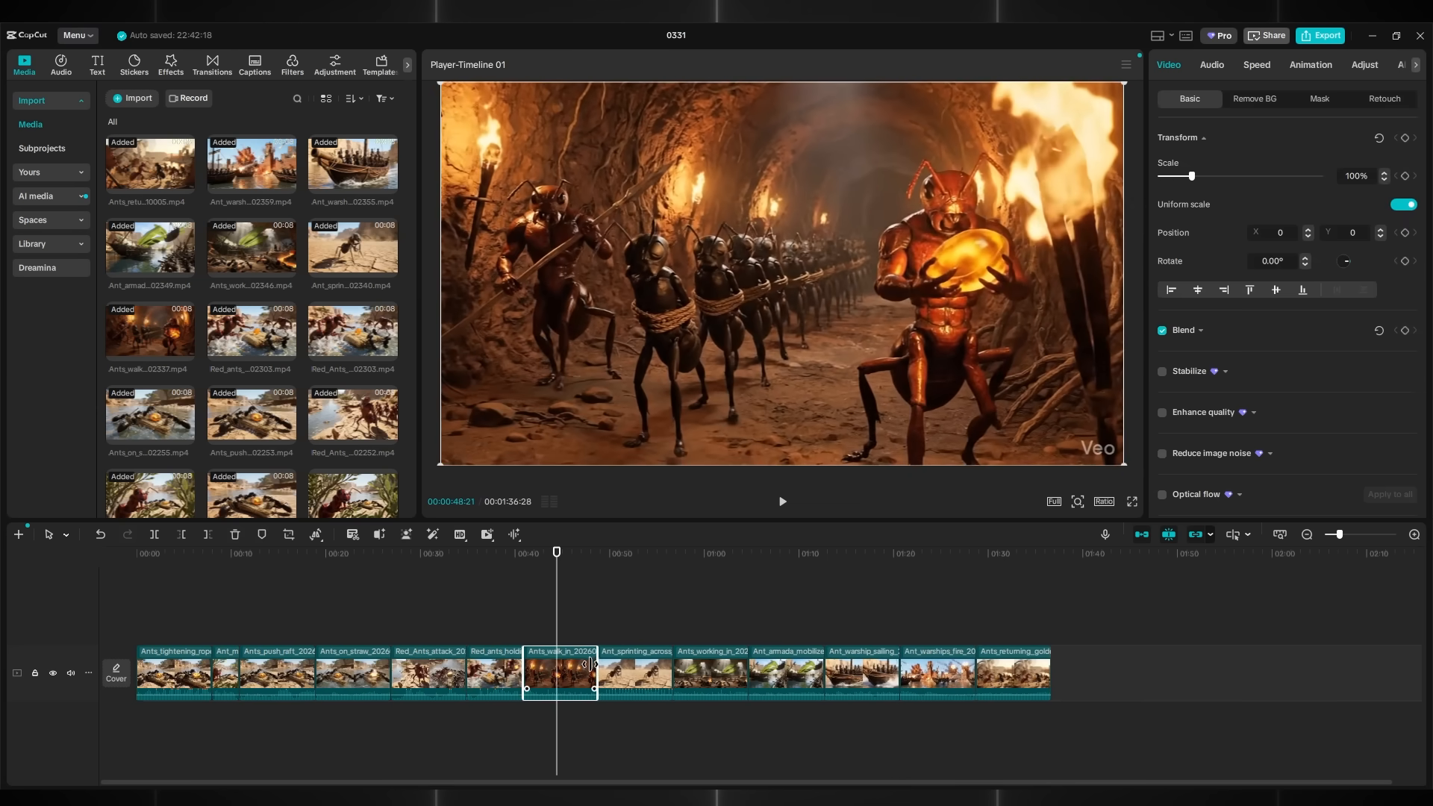
Trim the ends of the torch-lit tunnel clip and the sprinting ant clip, shortening each to about 4 seconds or less
drag(590, 664, 560, 665)
key(ctrl+z)
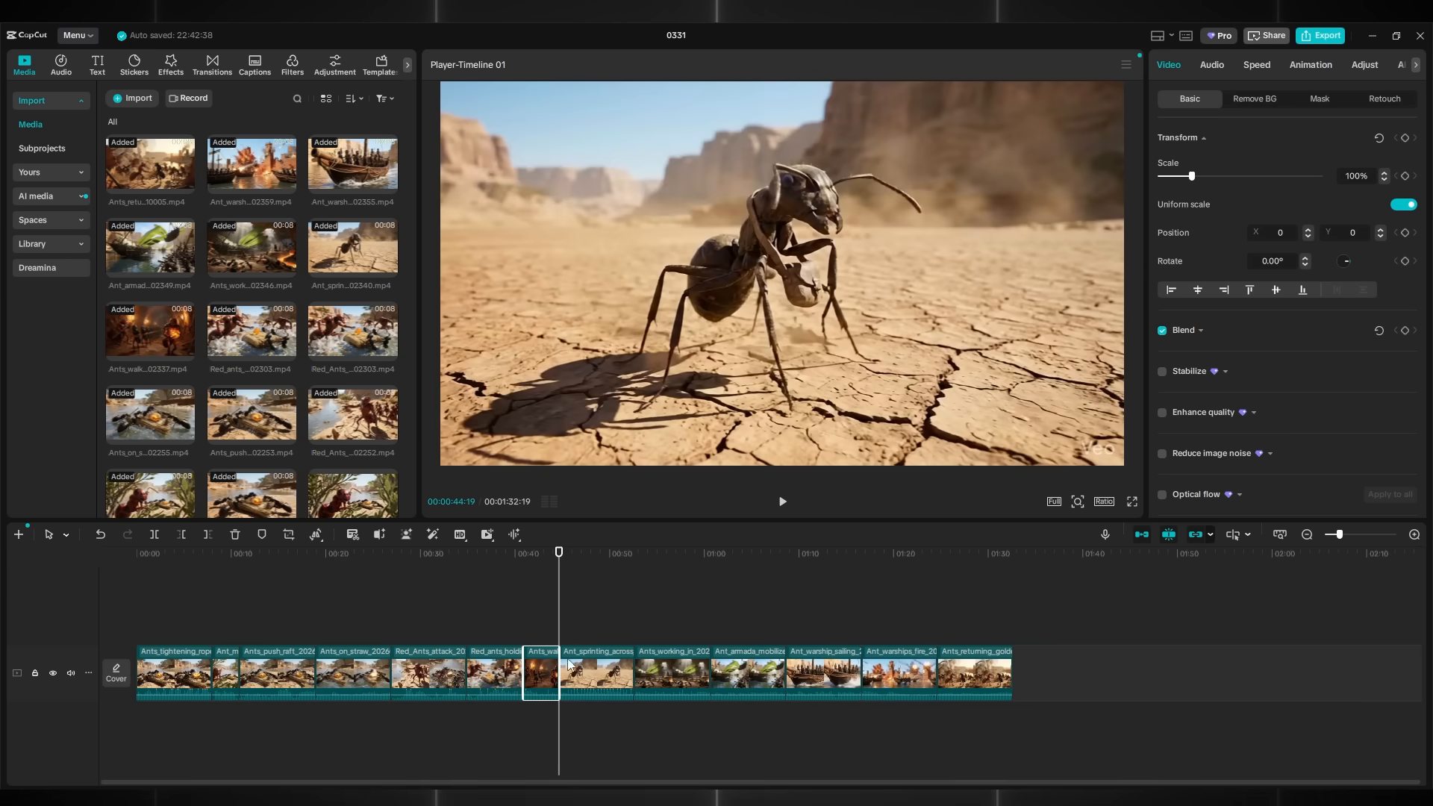
drag(559, 615, 567, 615)
drag(561, 664, 679, 614)
key(w)
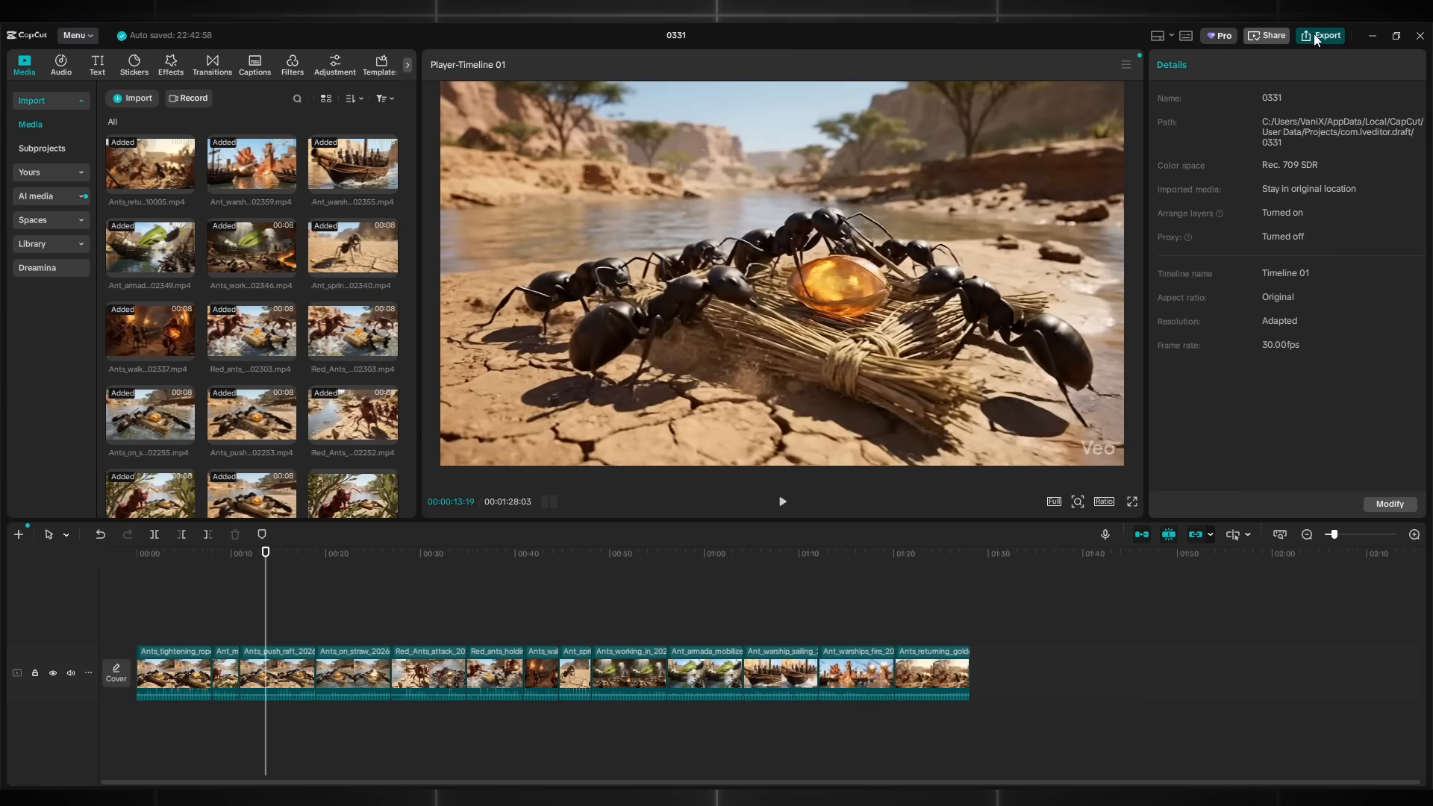
Open the export settings for the edited timeline
click(1319, 35)
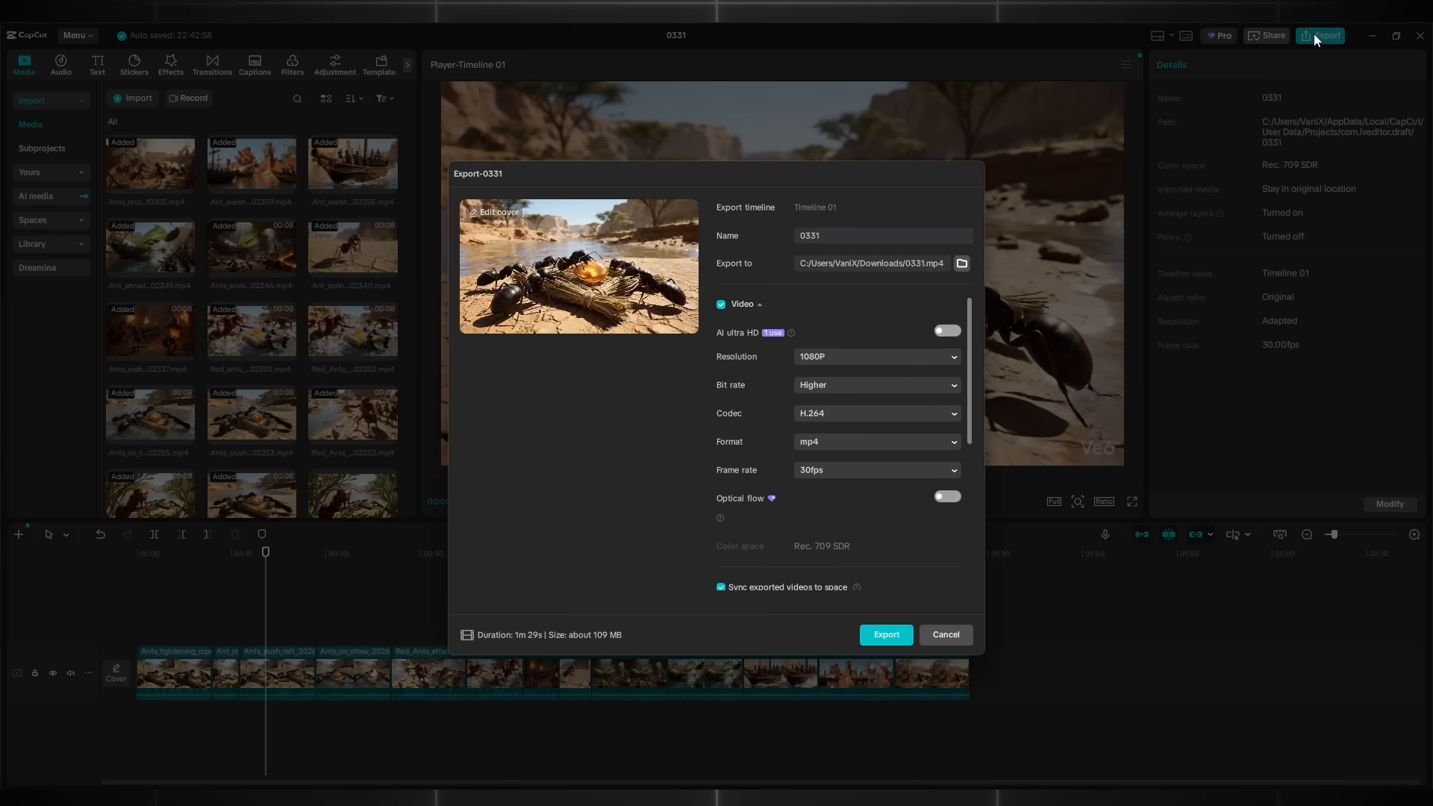